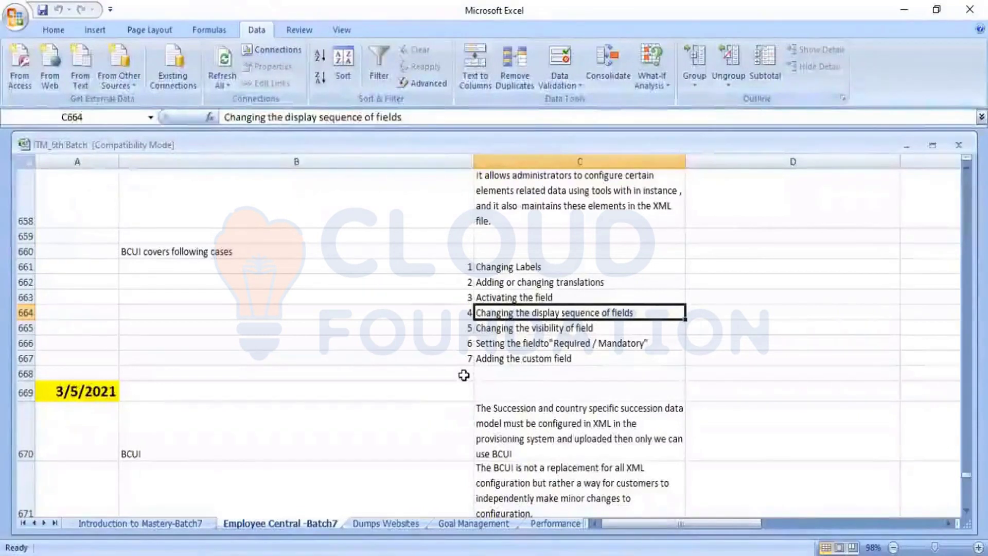
- Go through the BCUI cases in C663 to C666 of the notes and look at the employee's Personal Information in the browser
{"action": "key", "text": "Down"}
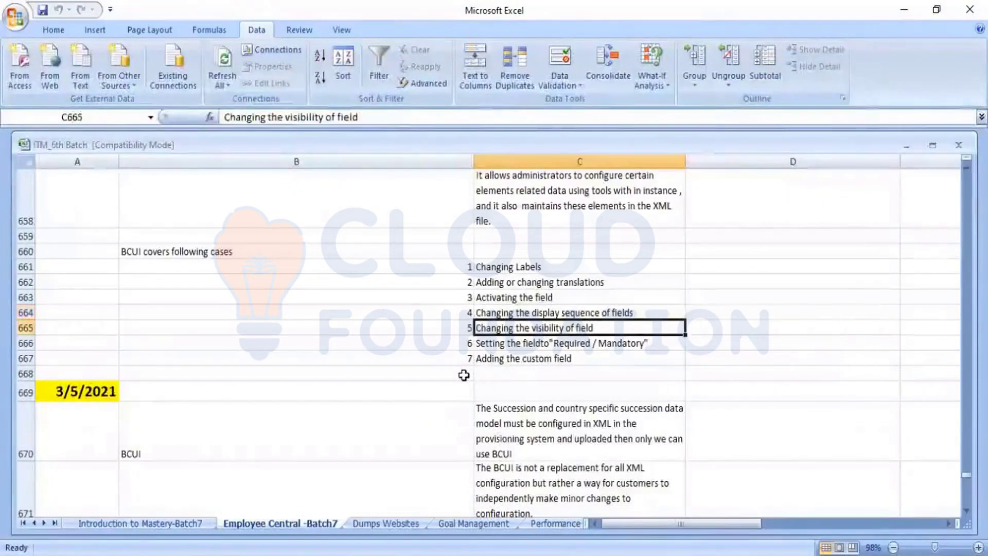
{"action": "left_click", "coordinate": [521, 303]}
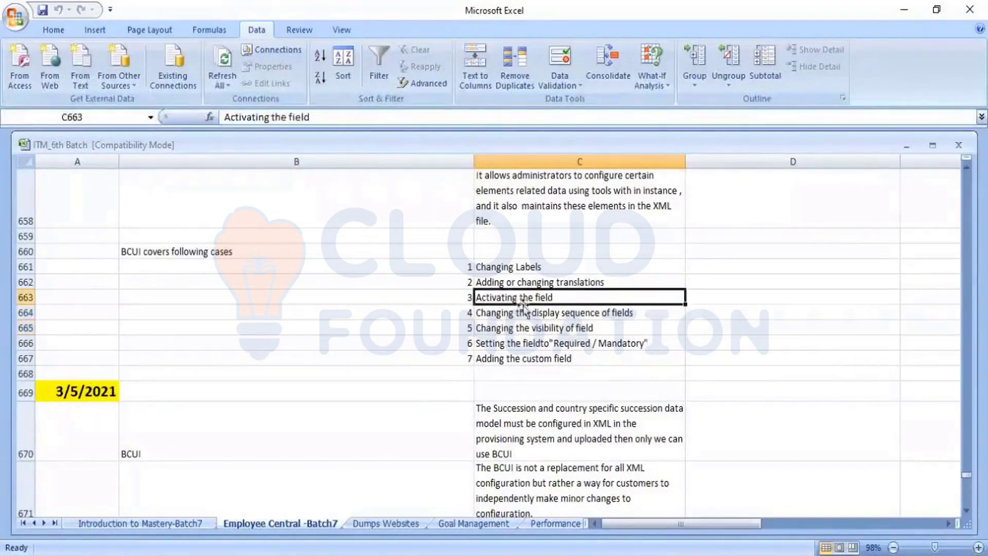
{"action": "left_click", "coordinate": [529, 330]}
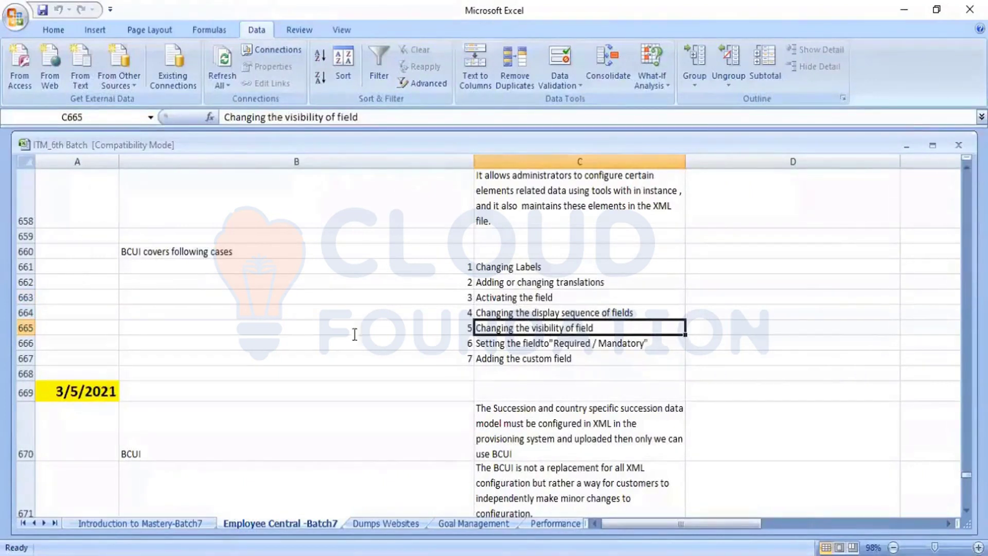
{"action": "key", "text": "alt+Tab"}
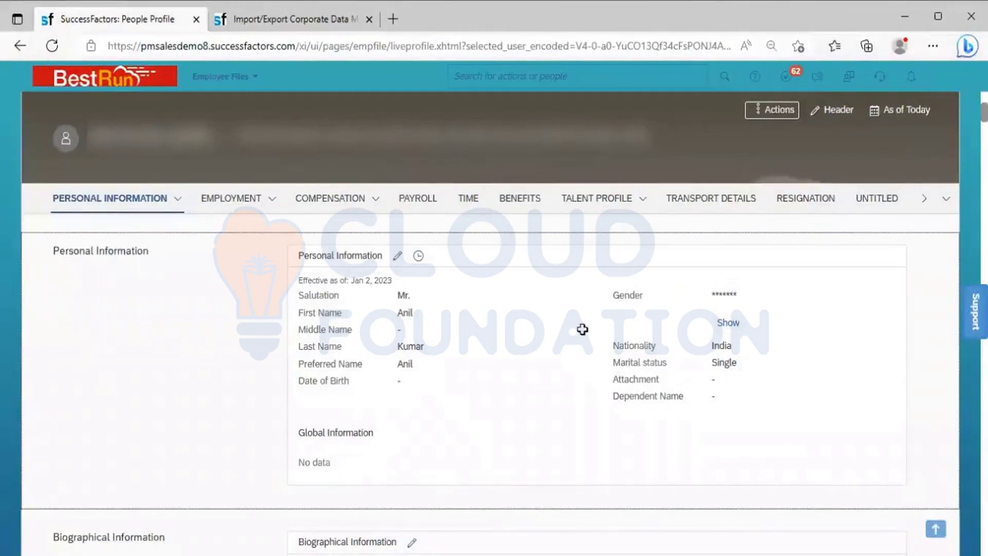
{"action": "key", "text": "alt+Tab"}
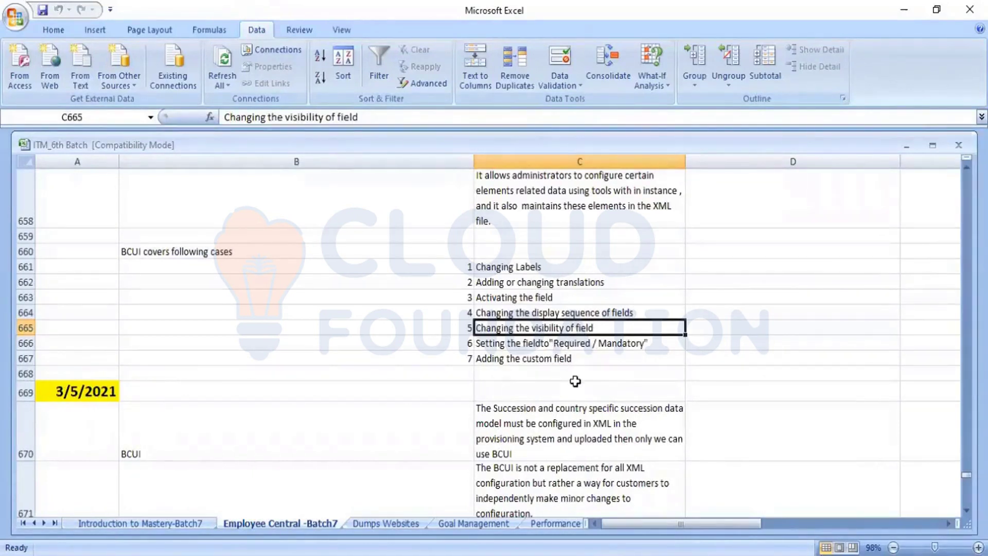
{"action": "key", "text": "Down"}
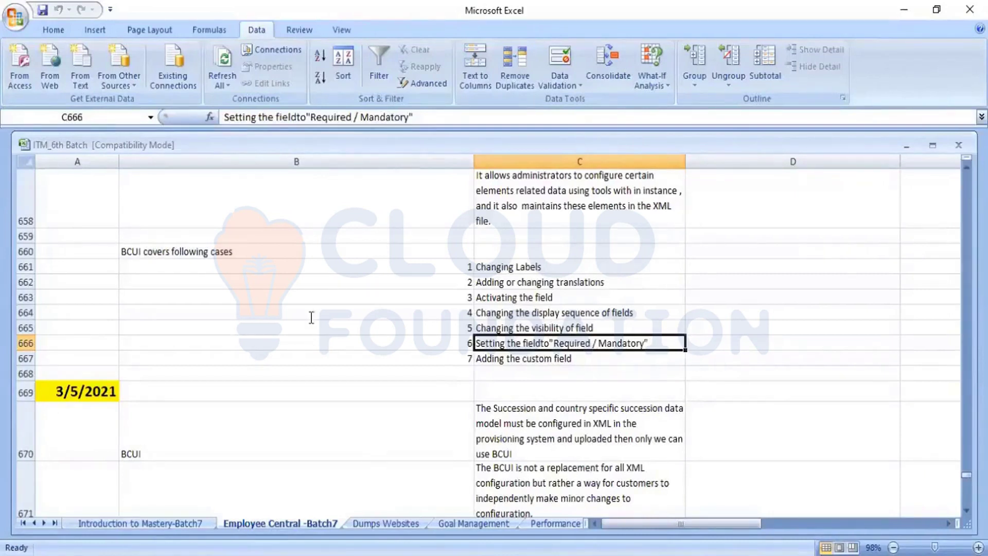
- Switch to the SuccessFactors employee profile and open Personal Information for editing with changes effective Mar 06, 2023
{"action": "key", "text": "alt+Tab"}
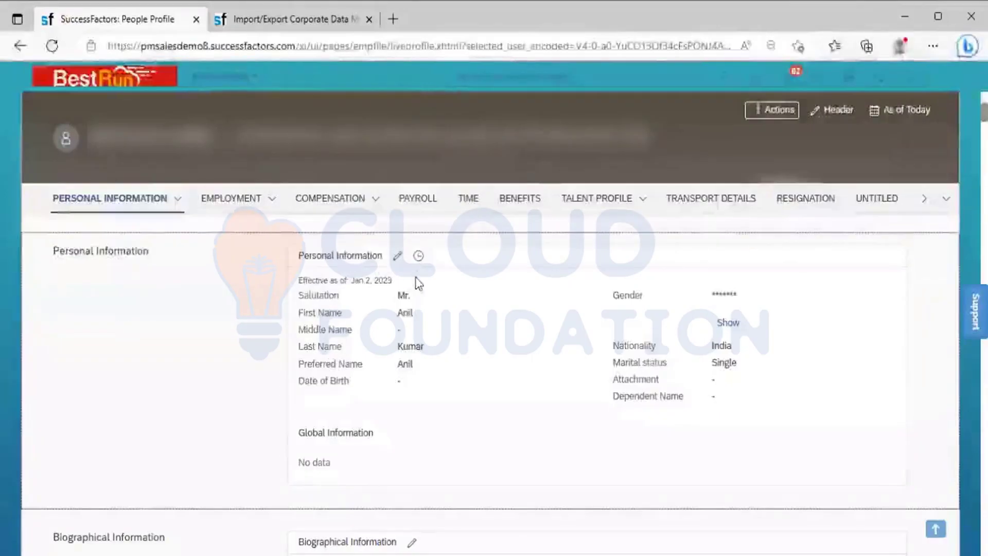
{"action": "left_click", "coordinate": [397, 256]}
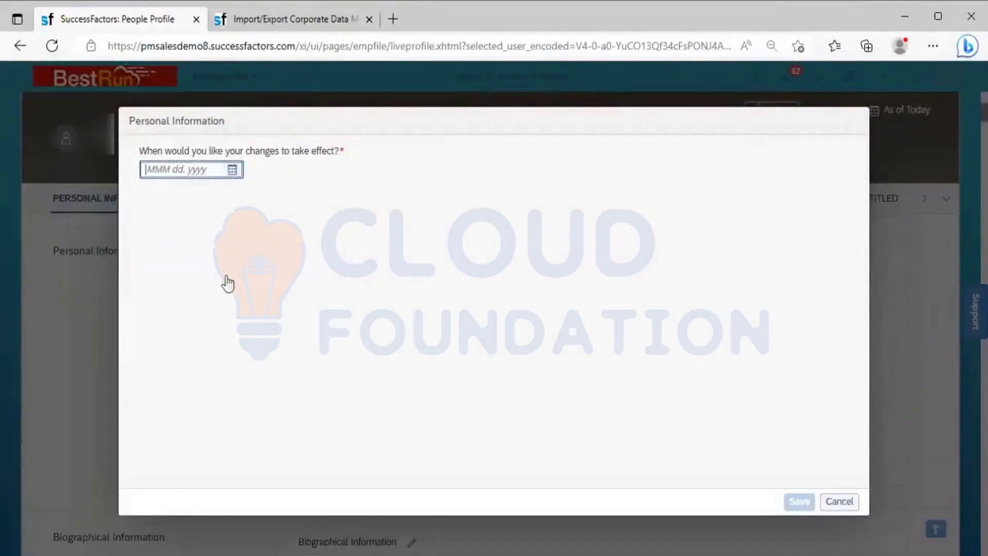
{"action": "left_click", "coordinate": [235, 170]}
{"action": "left_click", "coordinate": [233, 170]}
{"action": "left_click", "coordinate": [233, 170]}
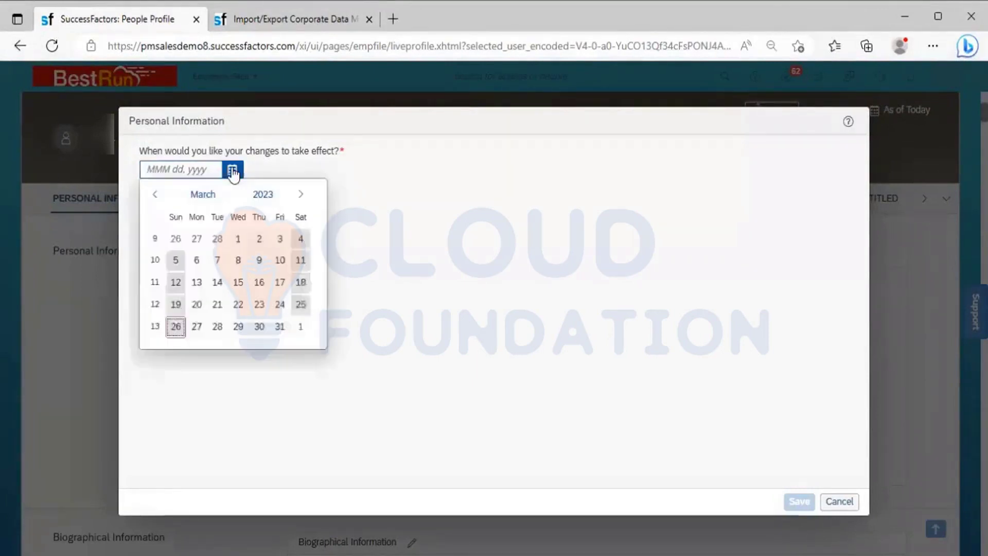
{"action": "left_click", "coordinate": [196, 261]}
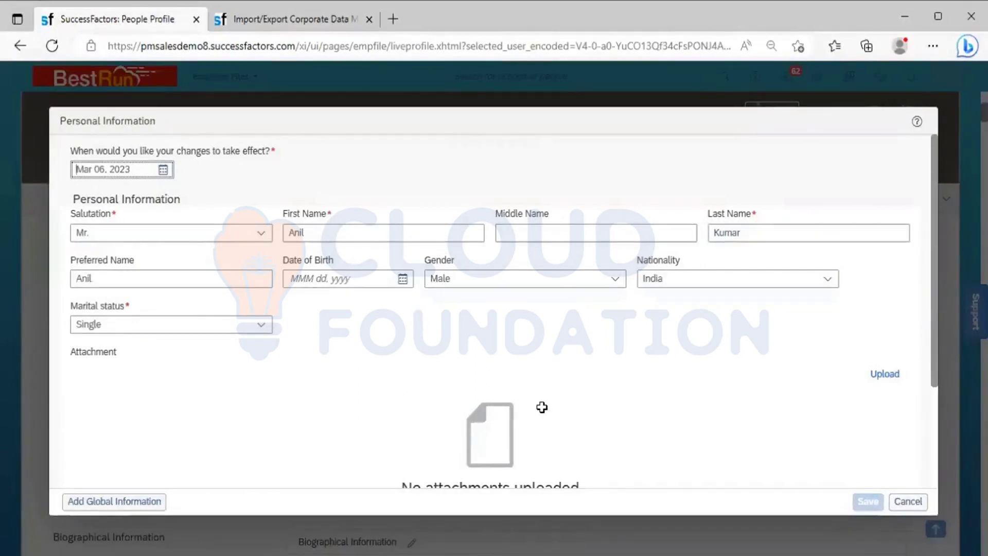
- Review the "Adding the custom field" case in the Excel notes and check the Personal Information form down to Dependent Name
{"action": "key", "text": "alt+Tab"}
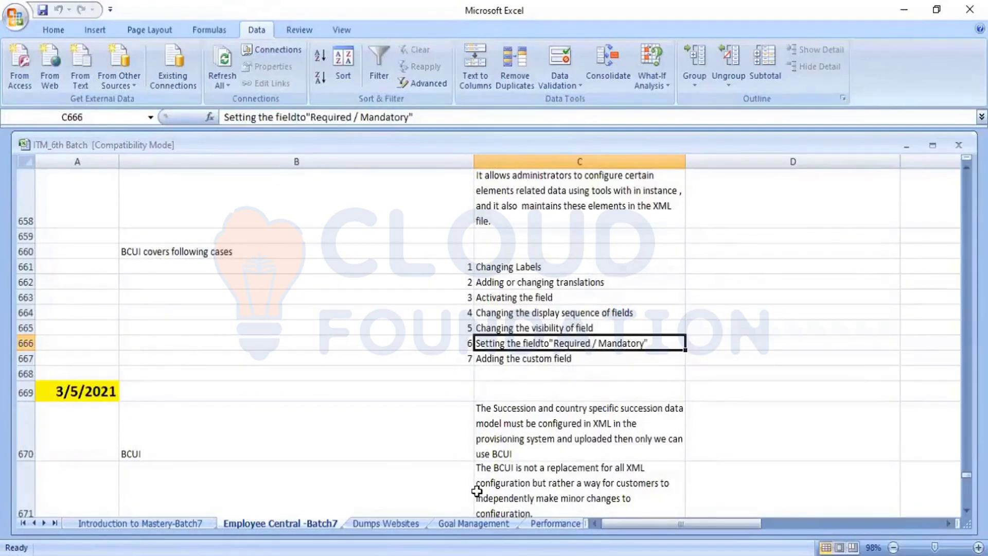
{"action": "key", "text": "Down"}
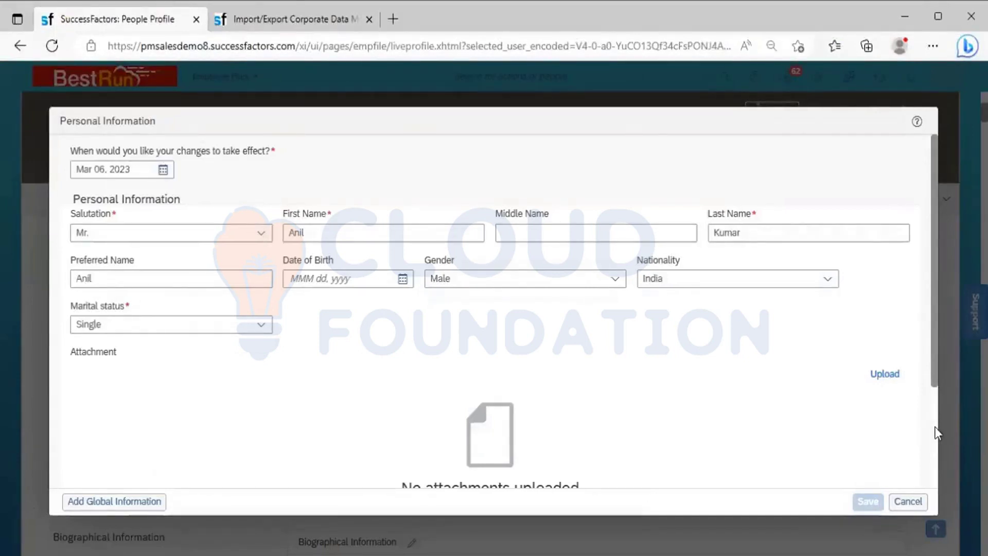
{"action": "scroll", "coordinate": [935, 432], "scroll_direction": "down", "scroll_amount": 3}
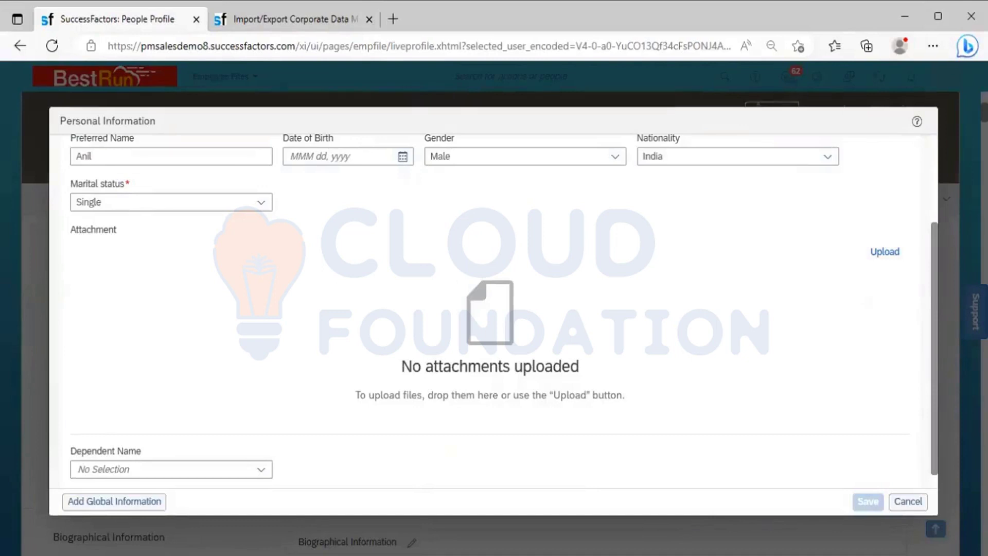
{"action": "key", "text": "alt+Tab"}
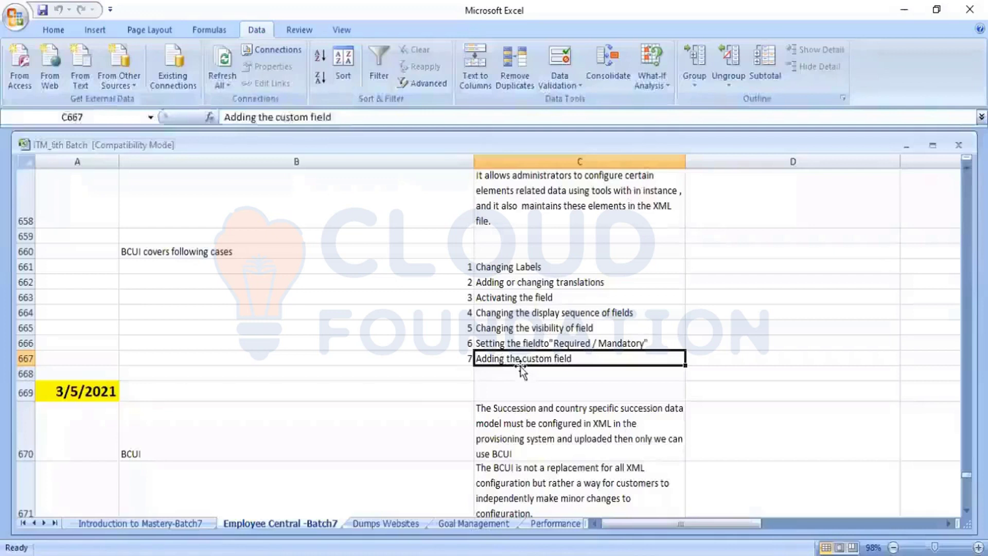
- Read the BCUI notes in C670 and C671 on the XML data model prerequisite and customers' minor configuration changes
{"action": "key", "text": "Down"}
{"action": "key", "text": "Down"}
{"action": "key", "text": "Down"}
{"action": "key", "text": "Down"}
{"action": "key", "text": "Down"}
{"action": "key", "text": "Up"}
{"action": "key", "text": "Up"}
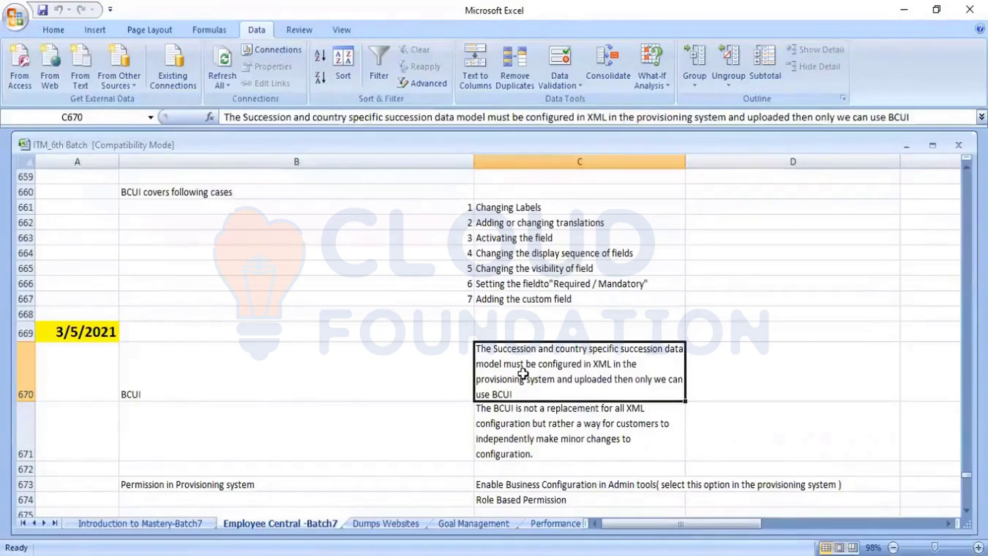
{"action": "key", "text": "Down"}
{"action": "key", "text": "Up"}
{"action": "key", "text": "Down"}
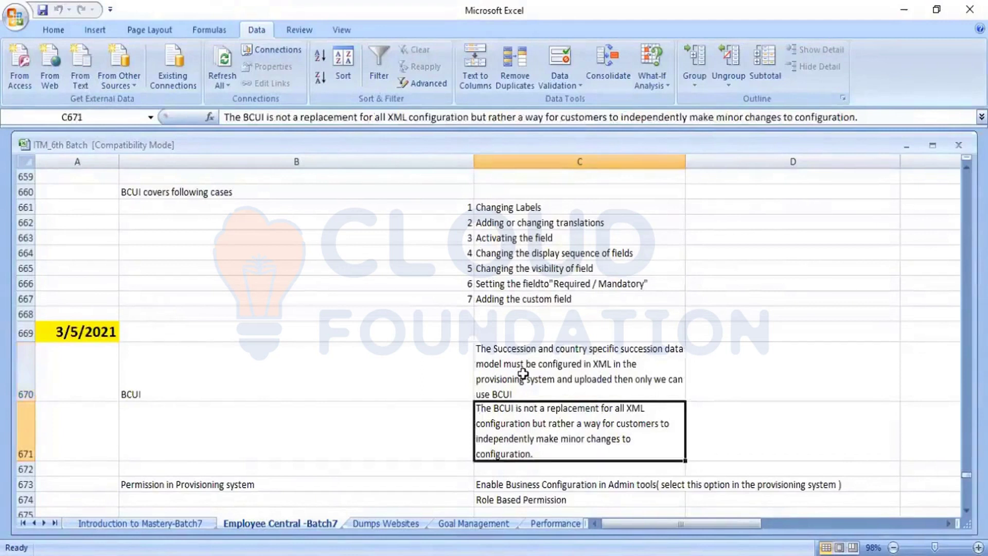
{"action": "left_click", "coordinate": [523, 373]}
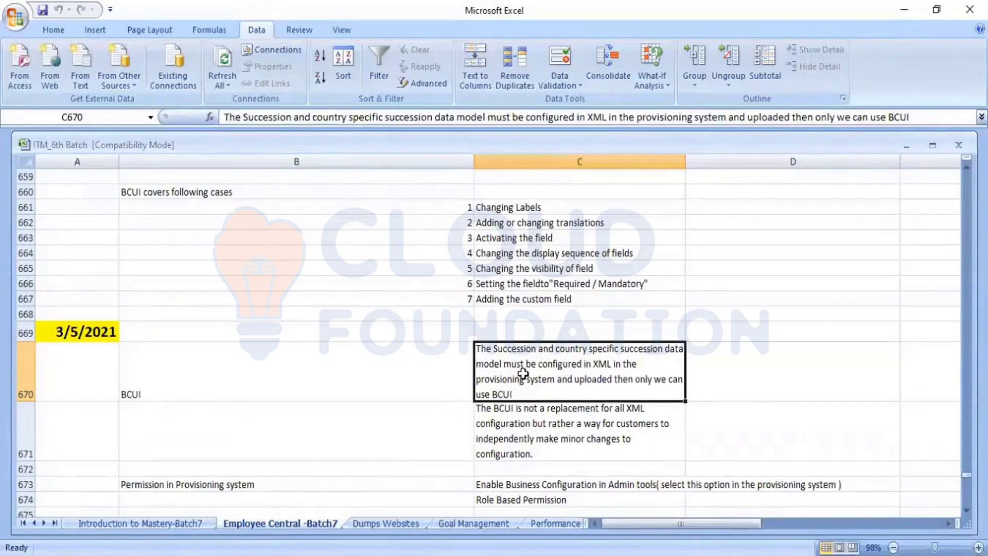
{"action": "key", "text": "Down"}
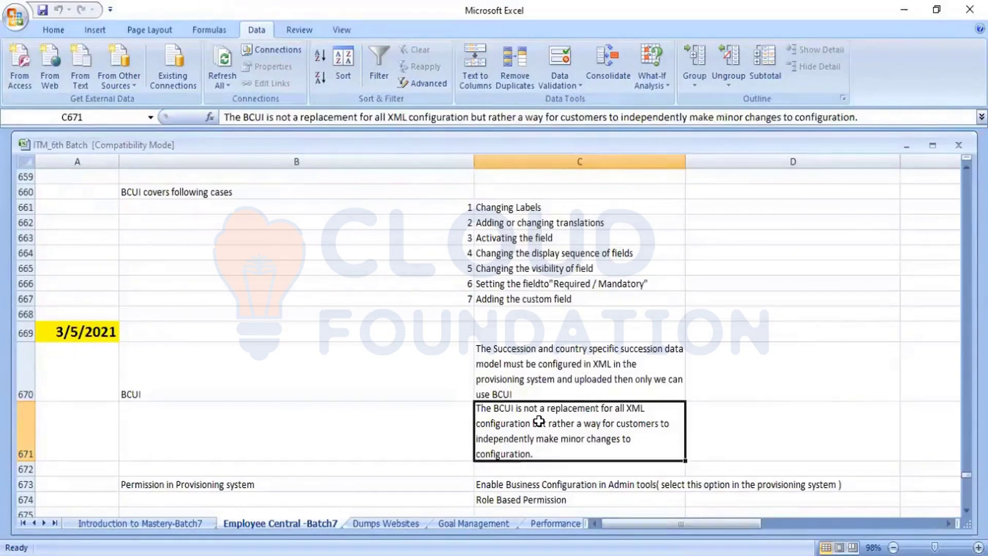
- Read the notes in rows 673 to 676 on the BCUI permissions required in the provisioning system and in the instance
{"action": "key", "text": "Down"}
{"action": "key", "text": "Down"}
{"action": "key", "text": "Down"}
{"action": "key", "text": "Down"}
{"action": "key", "text": "Down"}
{"action": "key", "text": "Down"}
{"action": "key", "text": "Down"}
{"action": "key", "text": "Down"}
{"action": "key", "text": "Down"}
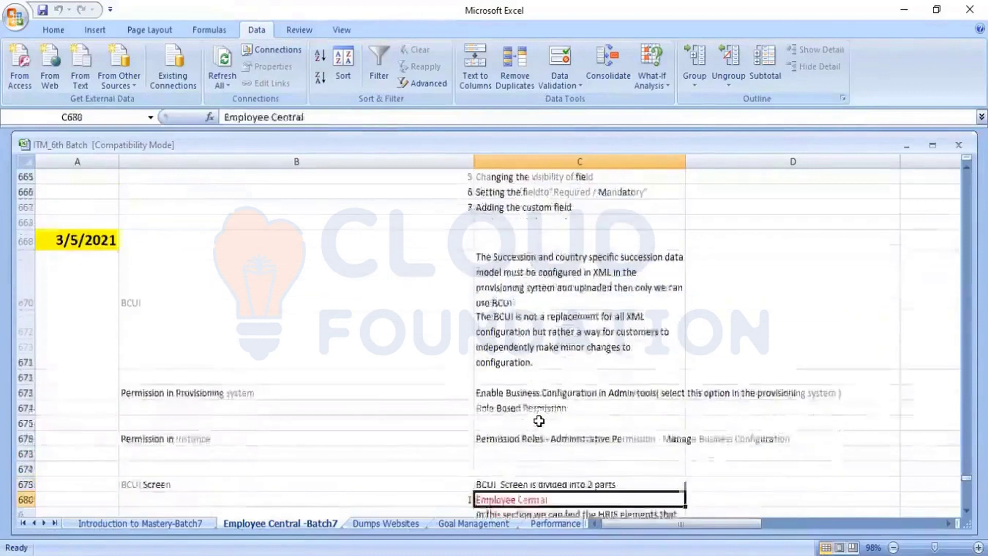
{"action": "key", "text": "Up"}
{"action": "key", "text": "Up"}
{"action": "key", "text": "Up"}
{"action": "key", "text": "Up"}
{"action": "key", "text": "Up"}
{"action": "key", "text": "Up"}
{"action": "key", "text": "Up"}
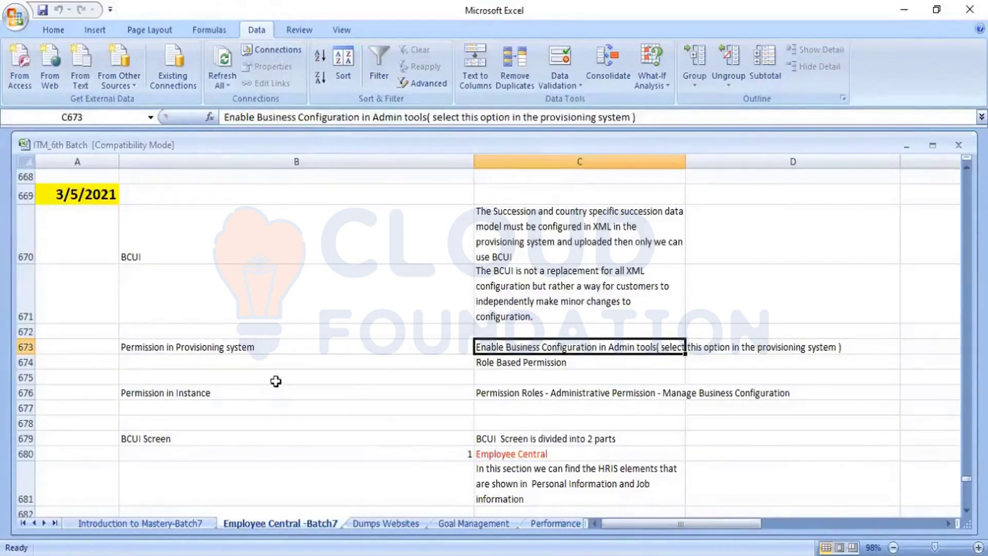
{"action": "left_click", "coordinate": [232, 391]}
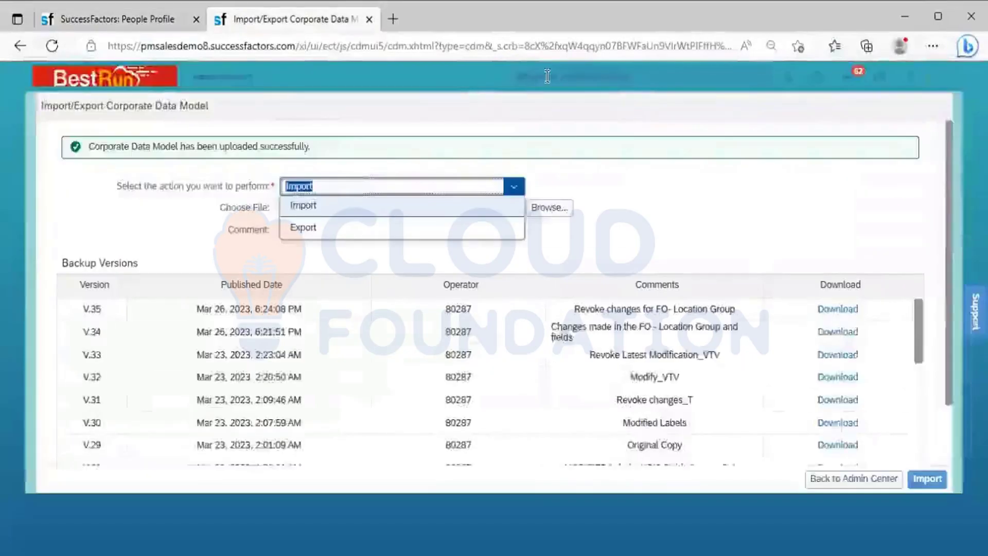
- In SuccessFactors, search the actions for "Manage permission roles" and open Manage Permission Roles
{"action": "left_click", "coordinate": [547, 76]}
{"action": "type", "text": "Ma"}
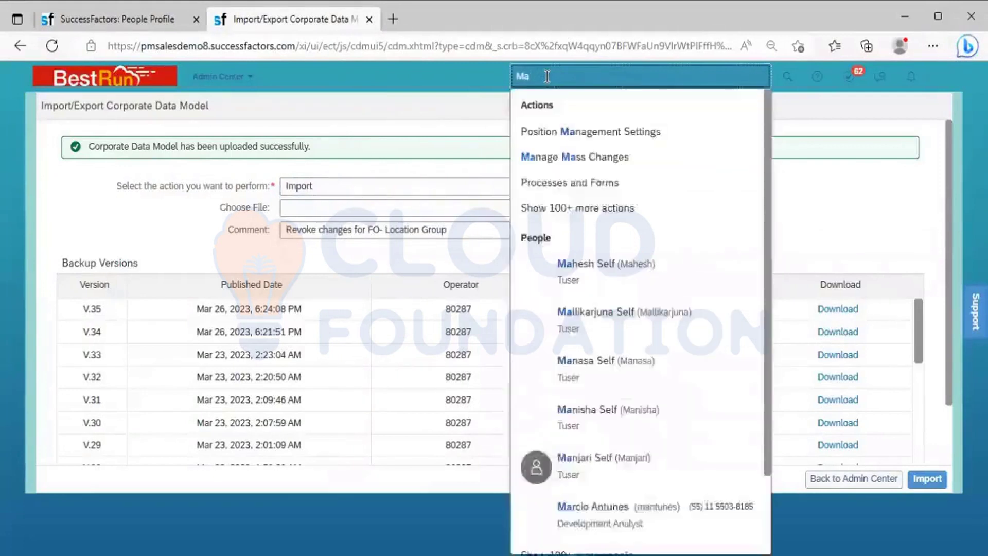
{"action": "type", "text": "nage"}
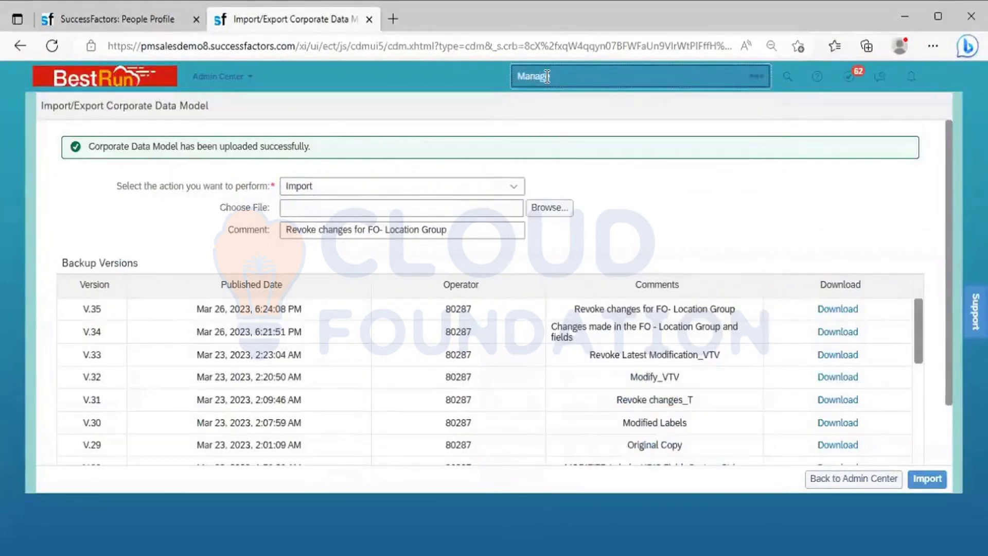
{"action": "type", "text": " per"}
{"action": "type", "text": "mission roles"}
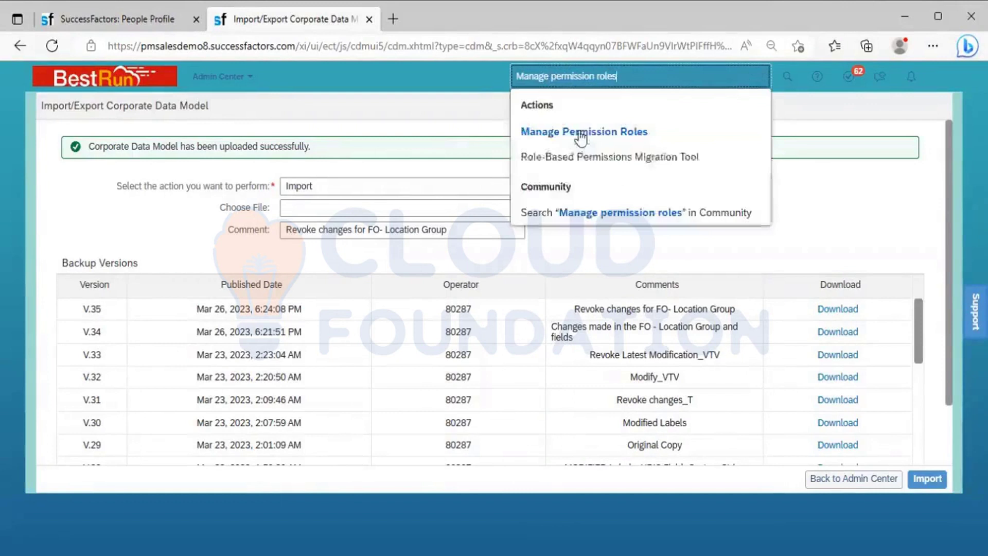
{"action": "left_click", "coordinate": [581, 133]}
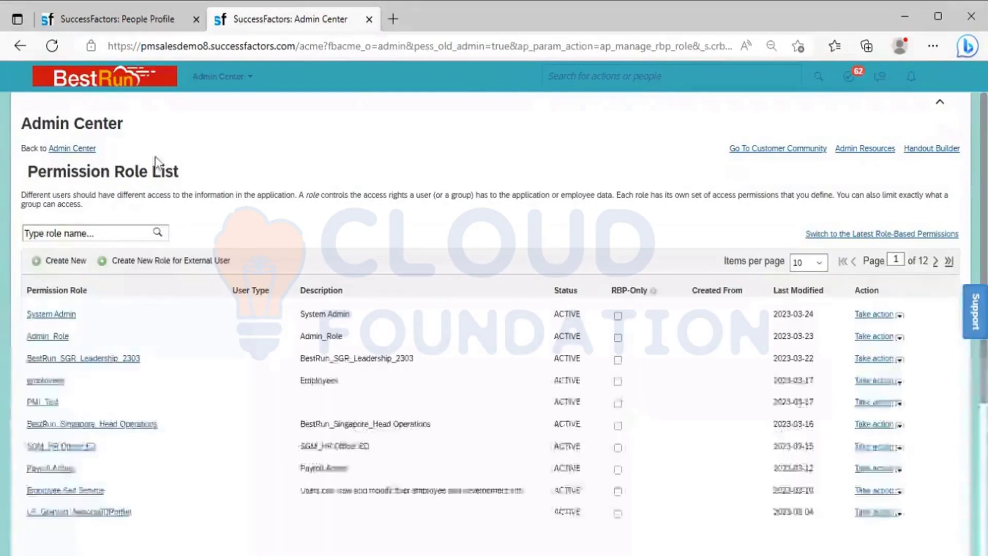
- Open the System Admin role's permission settings and collapse the User Permissions group
{"action": "left_click", "coordinate": [58, 319]}
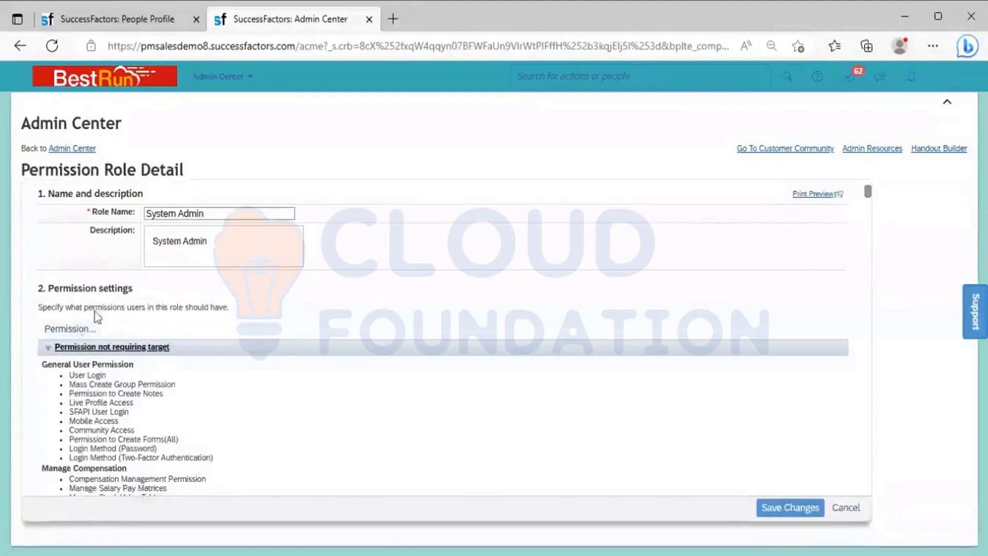
{"action": "left_click", "coordinate": [87, 330]}
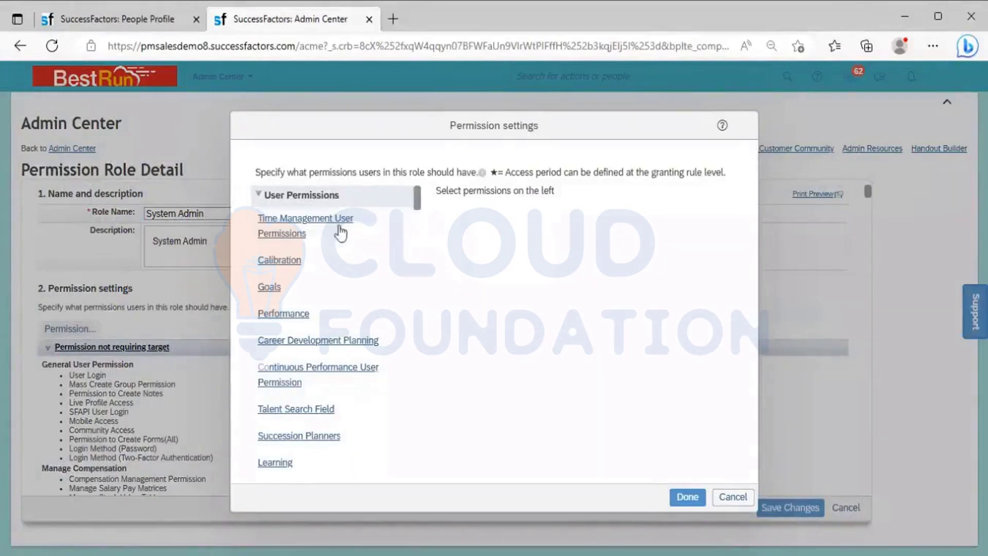
{"action": "left_click", "coordinate": [339, 201]}
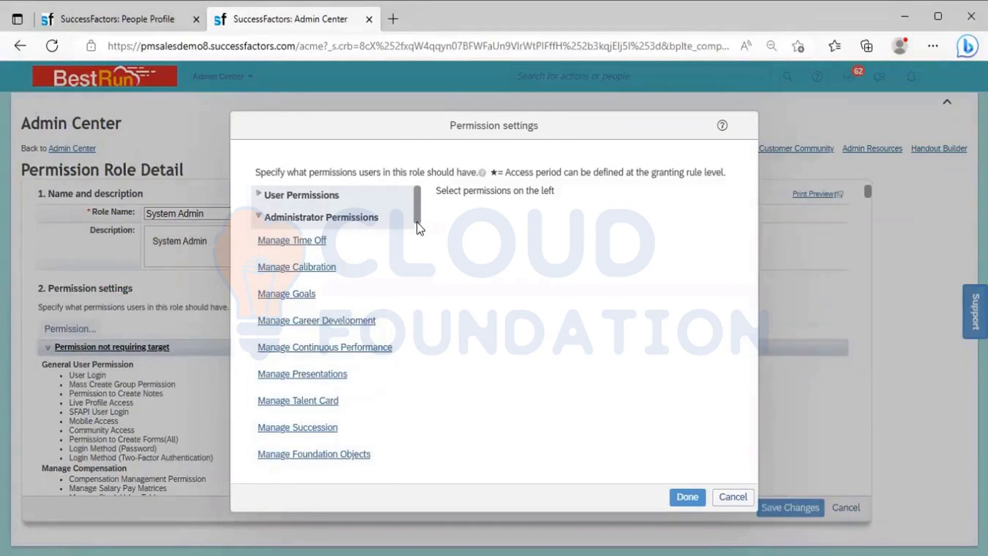
- Find Manage Business Configuration among the Administrator Permissions and open its permission settings
{"action": "scroll", "coordinate": [419, 243], "scroll_direction": "down", "scroll_amount": 5}
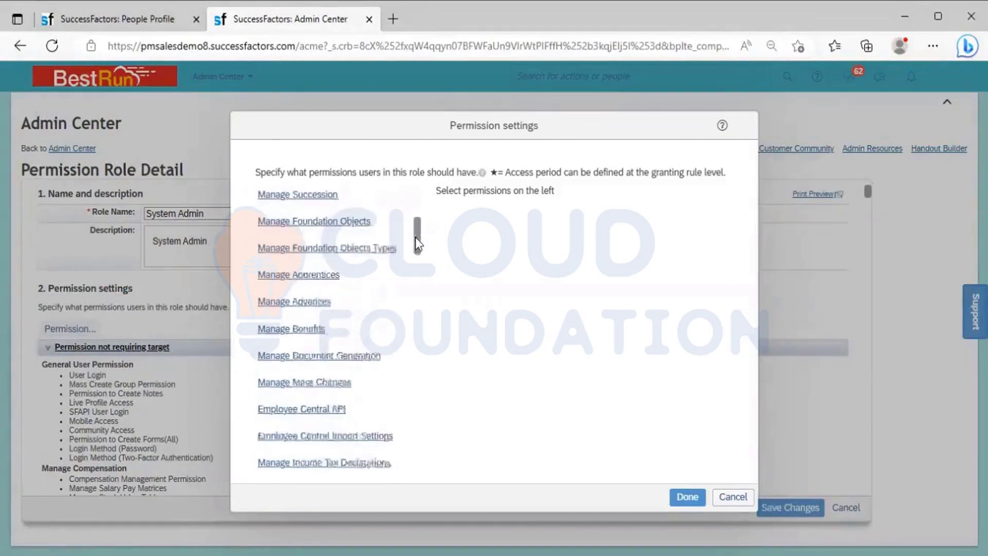
{"action": "scroll", "coordinate": [416, 273], "scroll_direction": "down", "scroll_amount": 4}
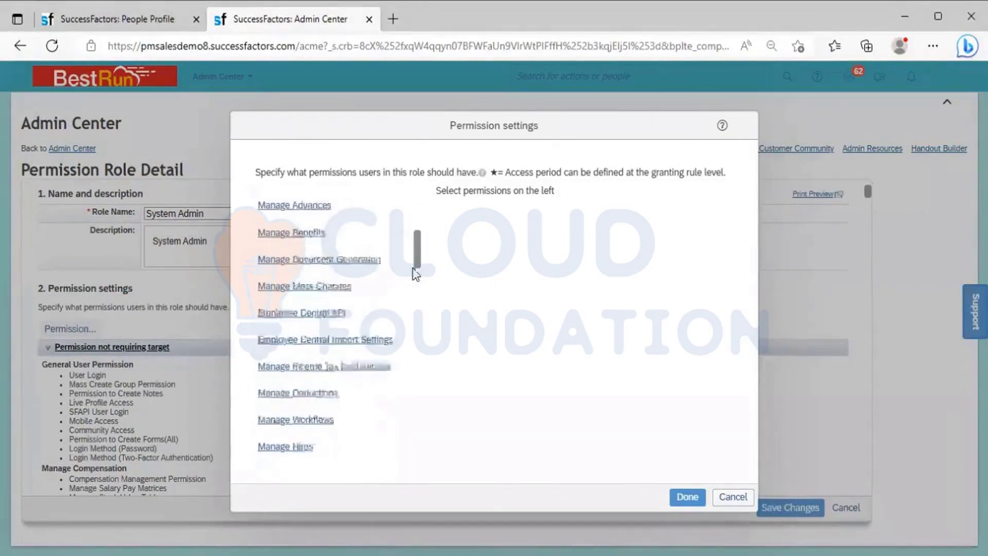
{"action": "left_click_drag", "start_coordinate": [416, 287], "coordinate": [420, 335]}
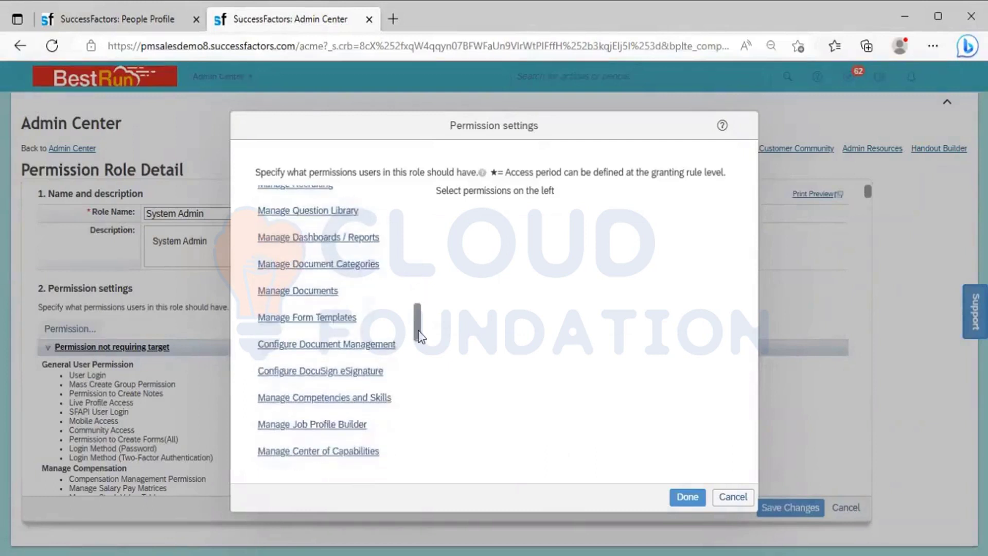
{"action": "scroll", "coordinate": [421, 339], "scroll_direction": "down", "scroll_amount": 2}
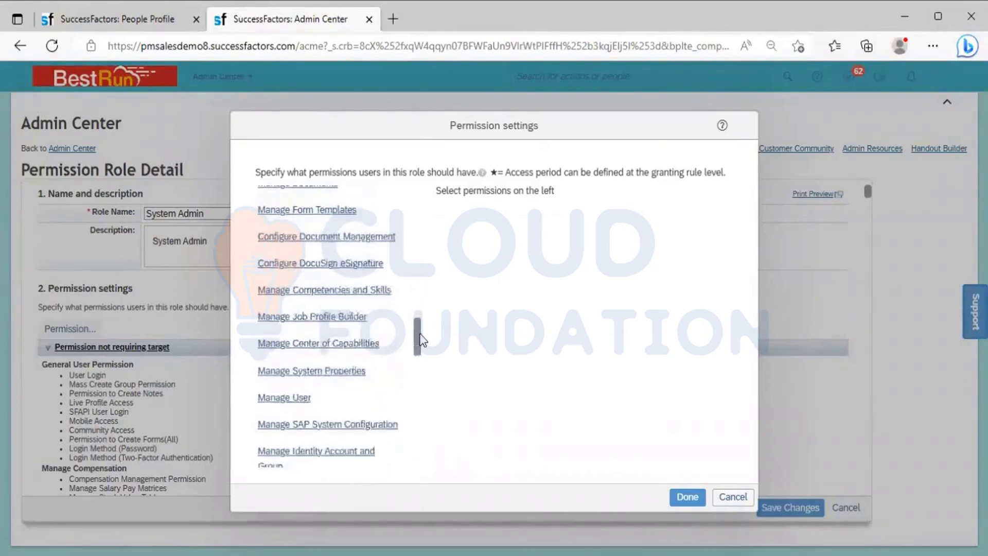
{"action": "scroll", "coordinate": [422, 349], "scroll_direction": "down", "scroll_amount": 2}
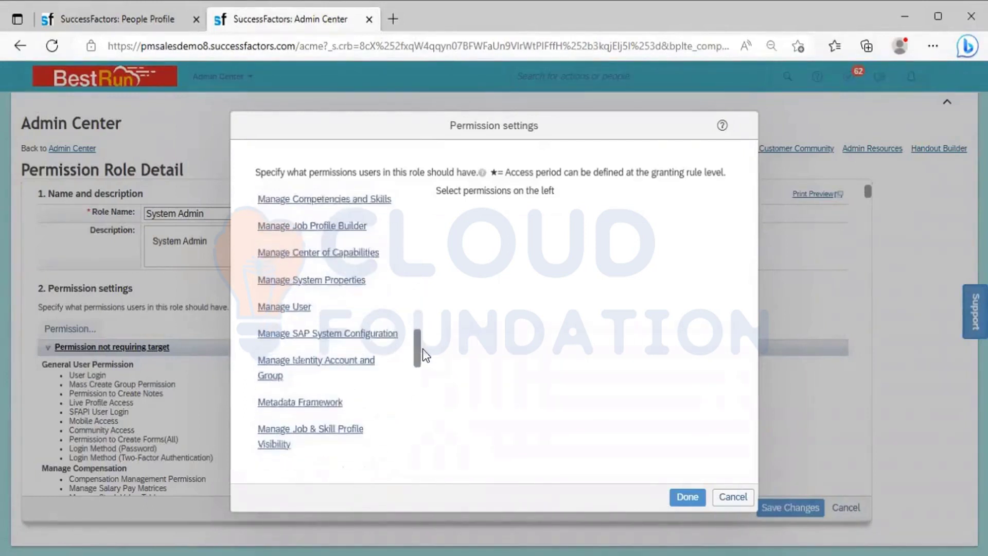
{"action": "scroll", "coordinate": [428, 379], "scroll_direction": "down", "scroll_amount": 2}
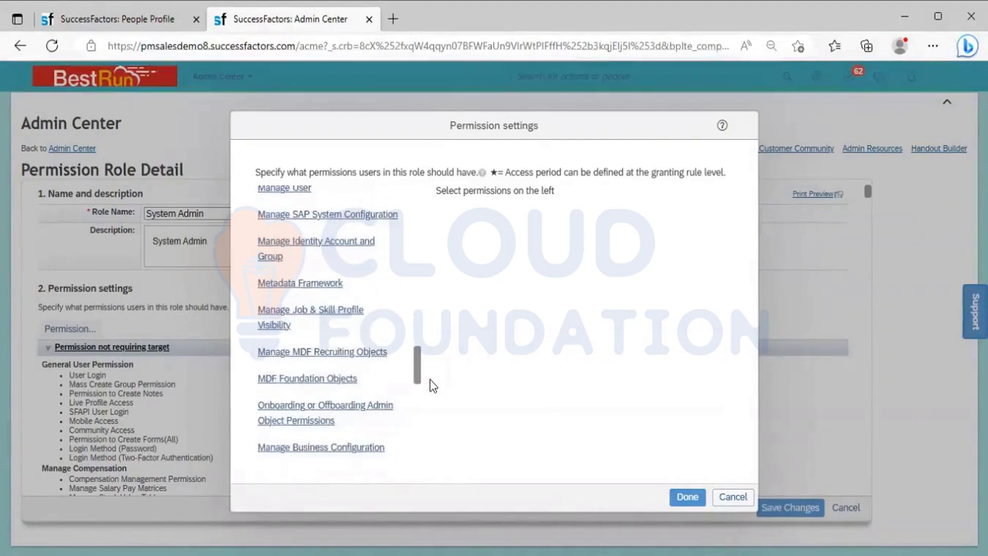
{"action": "scroll", "coordinate": [314, 324], "scroll_direction": "down", "scroll_amount": 2}
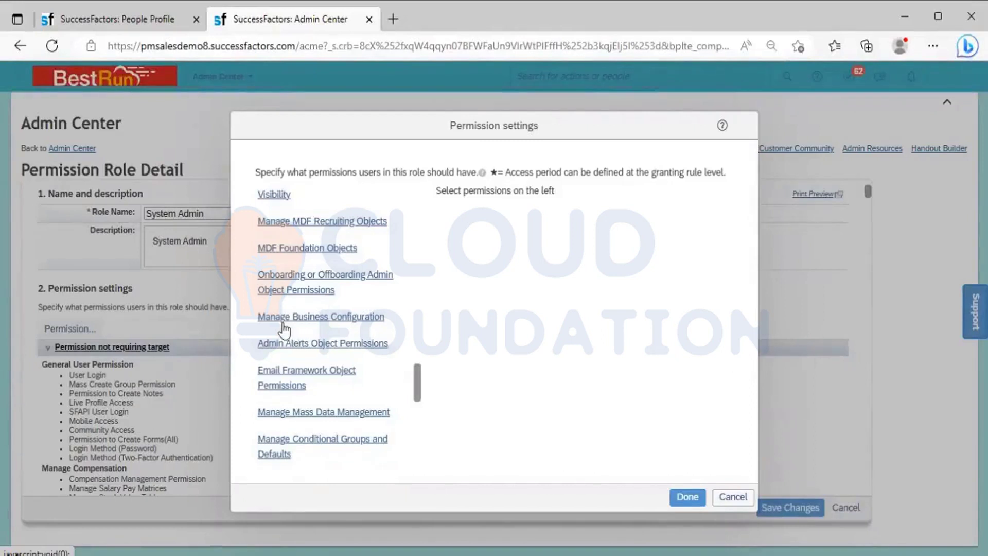
{"action": "left_click", "coordinate": [322, 322]}
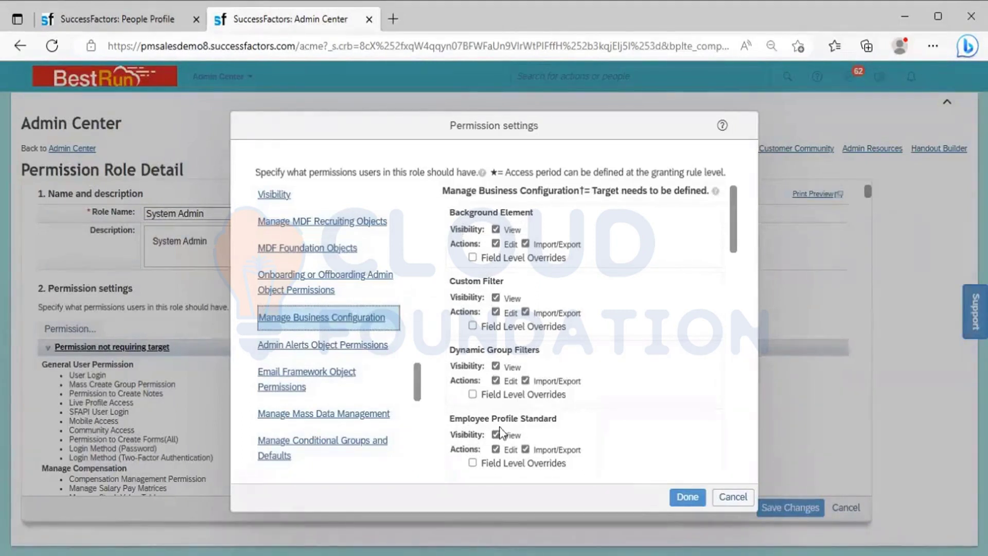
- Review the View, Edit and Import/Export permissions from Background Element to View Template, and leave the System Admin role without saving changes
{"action": "left_click_drag", "start_coordinate": [735, 236], "coordinate": [748, 461]}
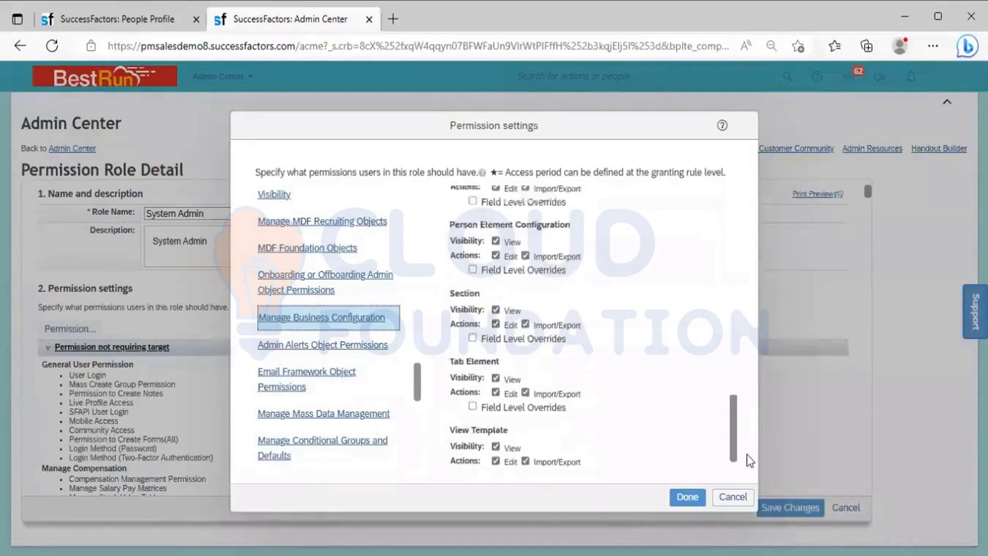
{"action": "scroll", "coordinate": [747, 455], "scroll_direction": "down", "scroll_amount": 1}
{"action": "scroll", "coordinate": [739, 332], "scroll_direction": "up", "scroll_amount": 15}
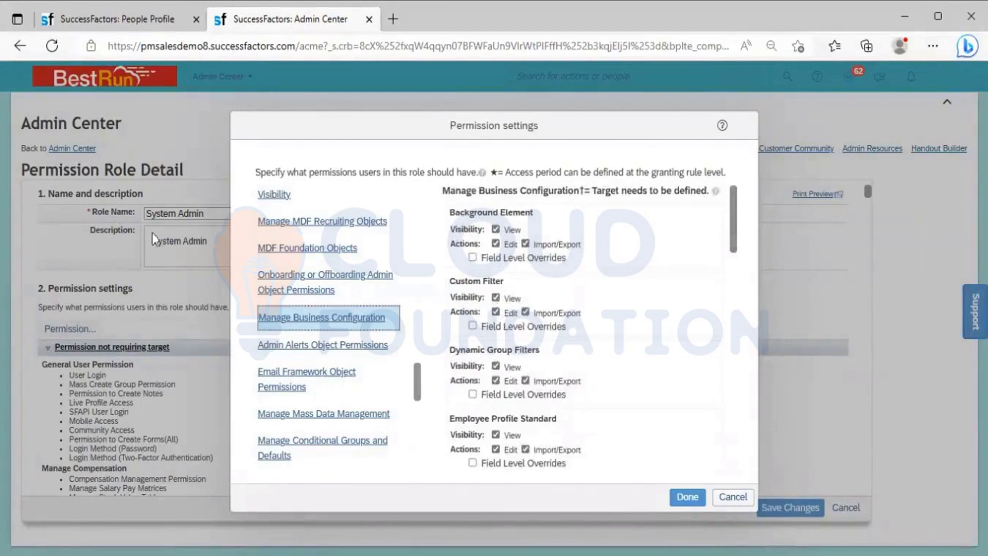
{"action": "left_click", "coordinate": [706, 497]}
{"action": "left_click", "coordinate": [847, 509]}
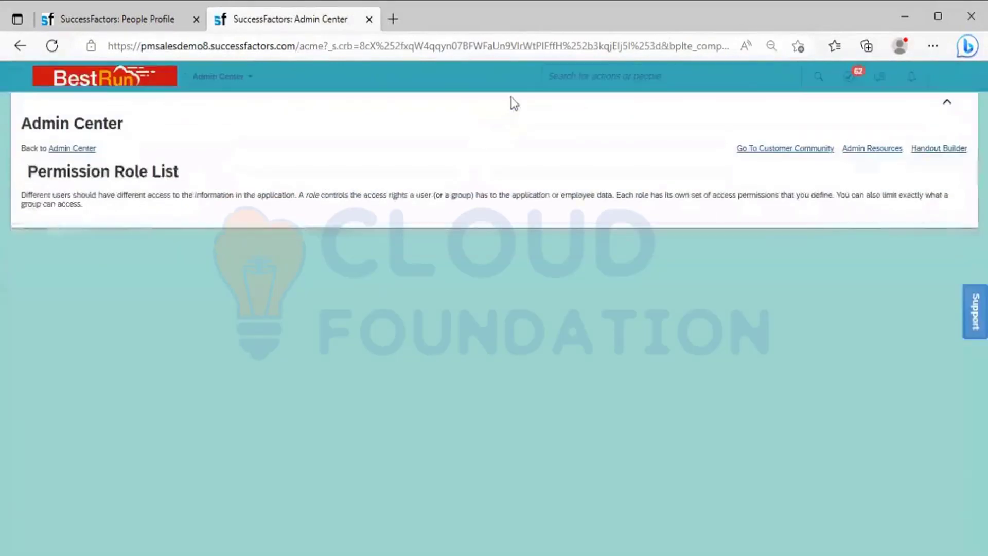
- Search the actions for "Manage business" and open Manage Business Configuration
{"action": "left_click", "coordinate": [577, 76]}
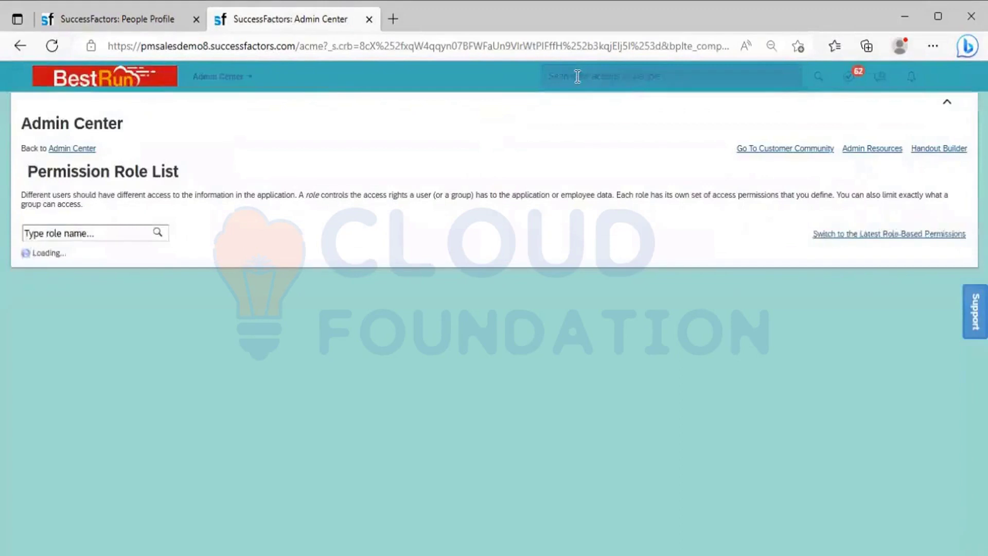
{"action": "type", "text": "M"}
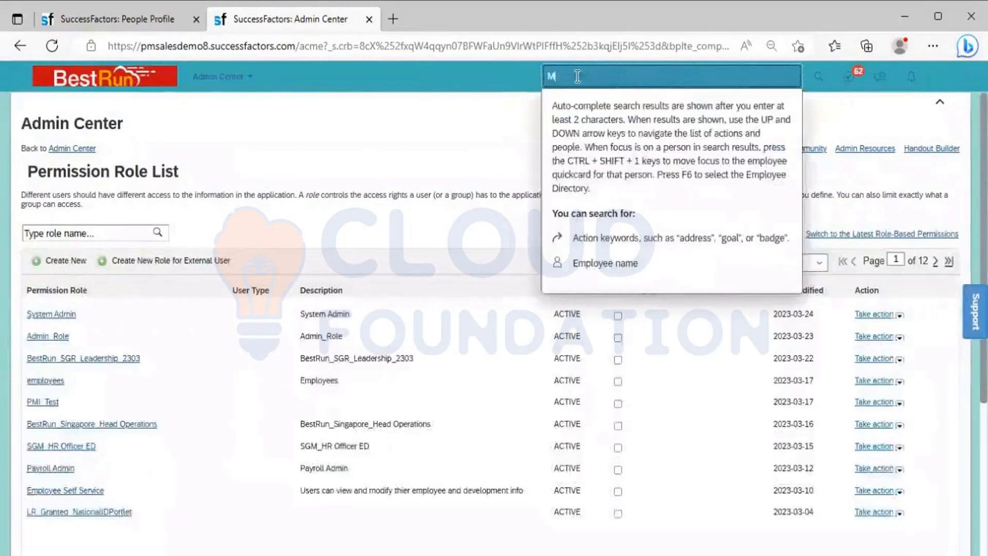
{"action": "type", "text": "anage business"}
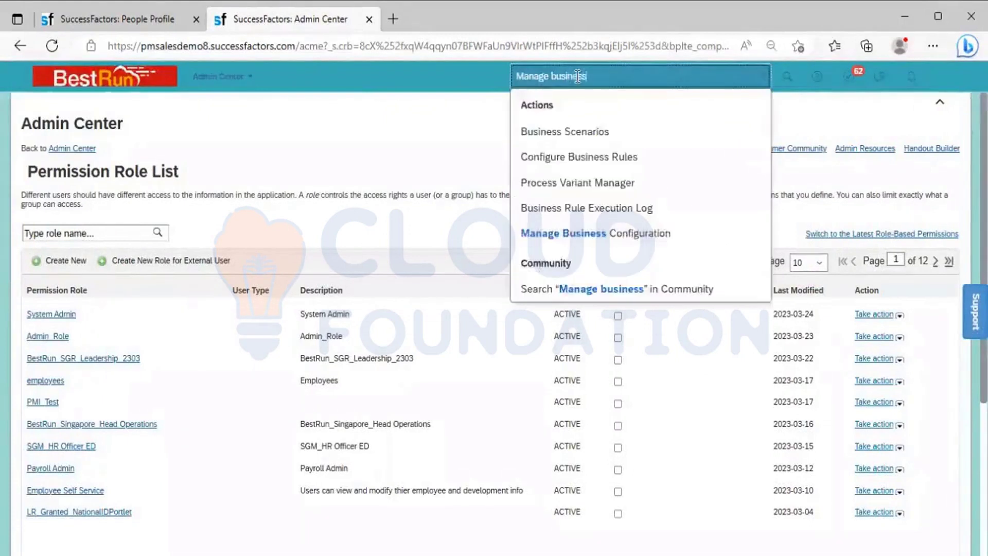
{"action": "left_click", "coordinate": [624, 234]}
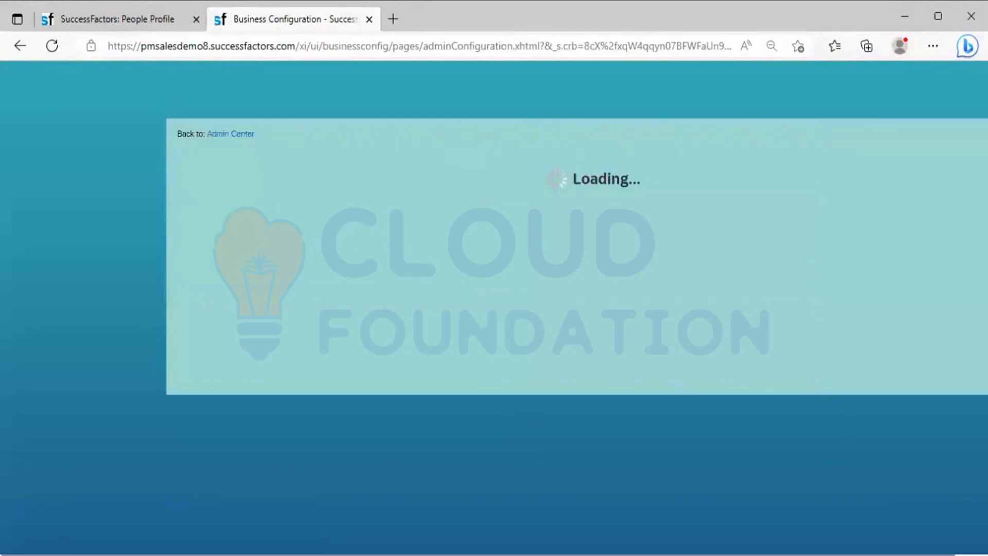
- Switch to Excel and reread the provisioning and instance permission notes in rows 673 to 676
{"action": "key", "text": "alt+Tab"}
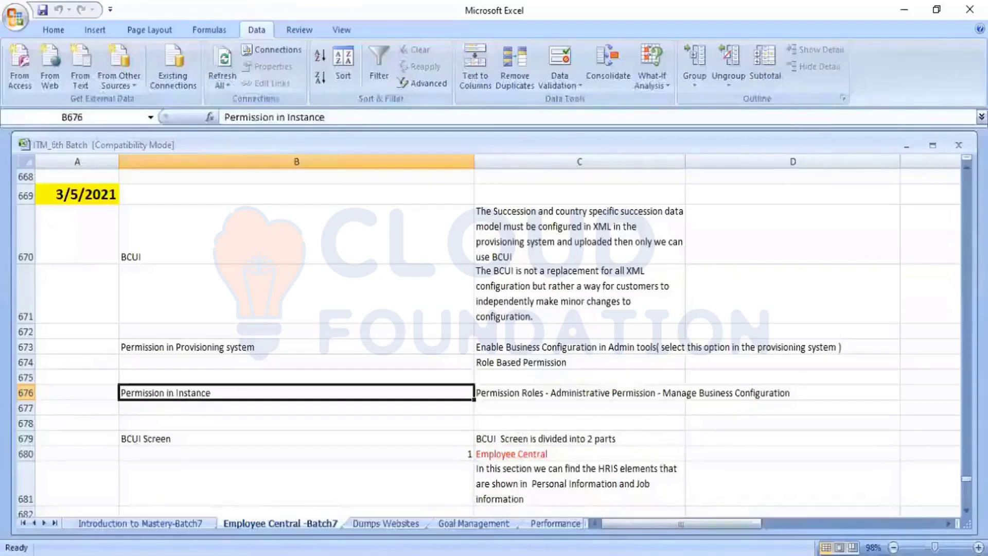
{"action": "key", "text": "Up"}
{"action": "key", "text": "Up"}
{"action": "key", "text": "Up"}
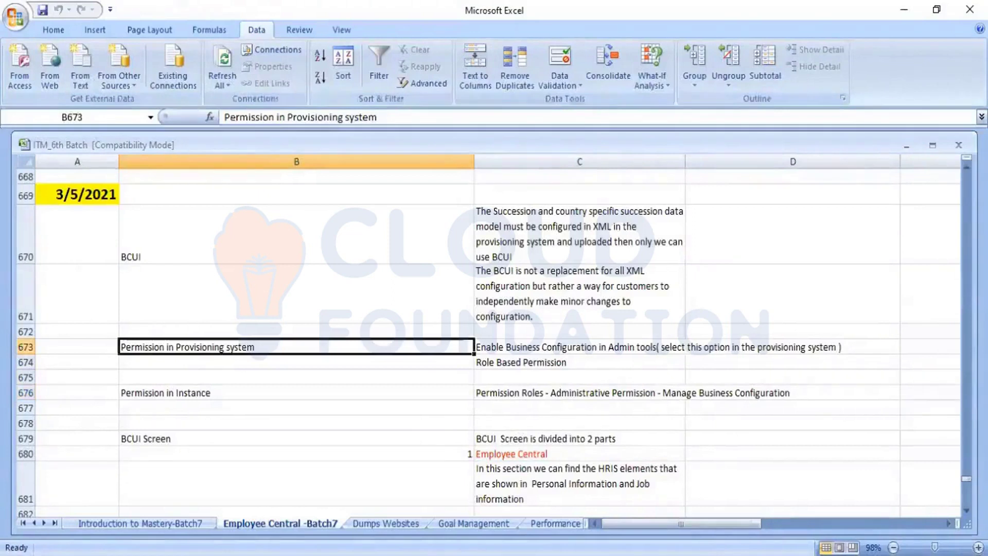
{"action": "key", "text": "Down"}
{"action": "key", "text": "Down"}
{"action": "key", "text": "Down"}
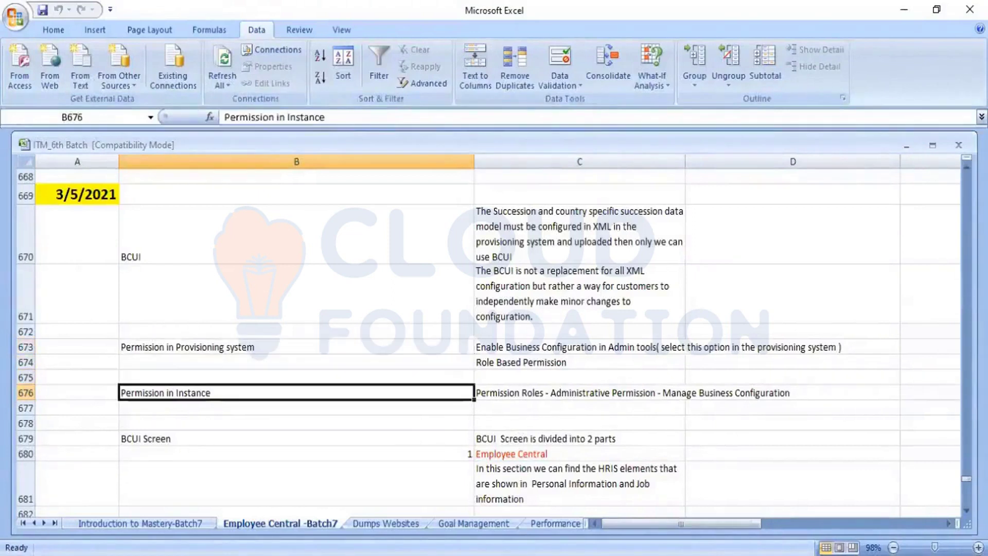
- Read the BCUI Screen notes from row 679 to 684 on the parts the screen is divided into
{"action": "key", "text": "Down"}
{"action": "key", "text": "Down"}
{"action": "key", "text": "Down"}
{"action": "key", "text": "Down"}
{"action": "key", "text": "Down"}
{"action": "key", "text": "Down"}
{"action": "key", "text": "Down"}
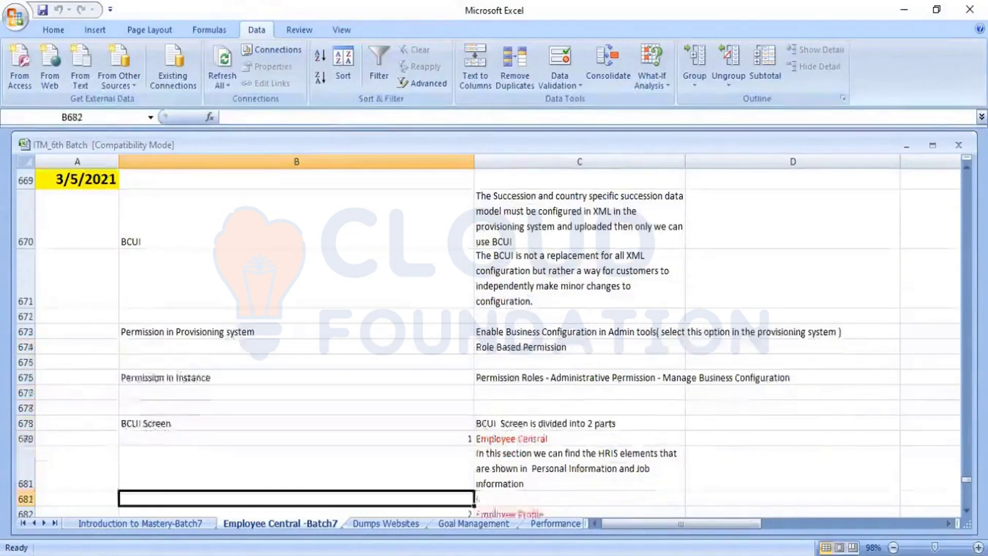
{"action": "key", "text": "Up"}
{"action": "key", "text": "Up"}
{"action": "key", "text": "Up"}
{"action": "key", "text": "Up"}
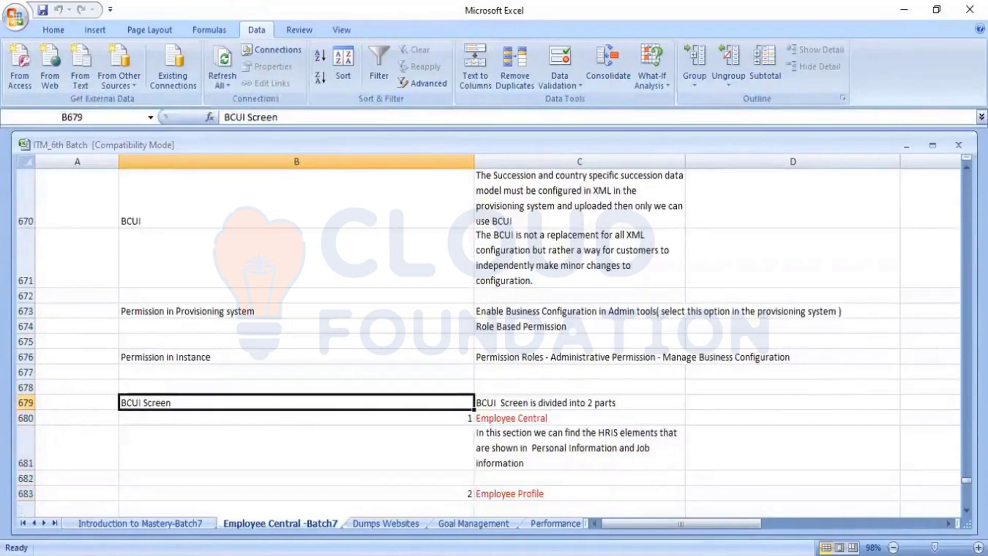
{"action": "key", "text": "Right"}
{"action": "key", "text": "Down"}
{"action": "key", "text": "Down"}
{"action": "key", "text": "Down"}
{"action": "key", "text": "Down"}
{"action": "key", "text": "Down"}
{"action": "key", "text": "Down"}
{"action": "key", "text": "Down"}
{"action": "key", "text": "Up"}
{"action": "key", "text": "Up"}
{"action": "key", "text": "Up"}
{"action": "key", "text": "Up"}
{"action": "key", "text": "Up"}
{"action": "key", "text": "Up"}
{"action": "key", "text": "Down"}
{"action": "key", "text": "Down"}
{"action": "key", "text": "Down"}
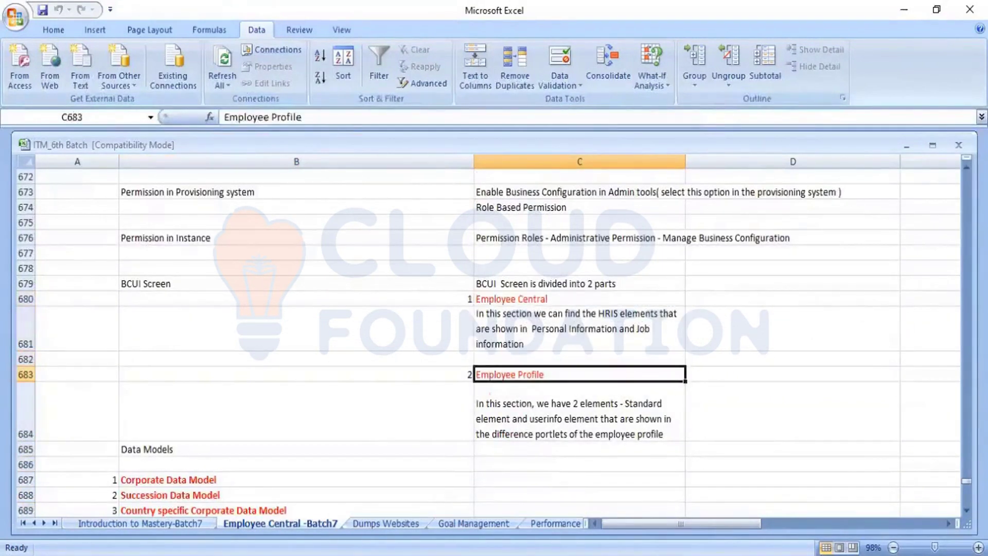
{"action": "key", "text": "Up"}
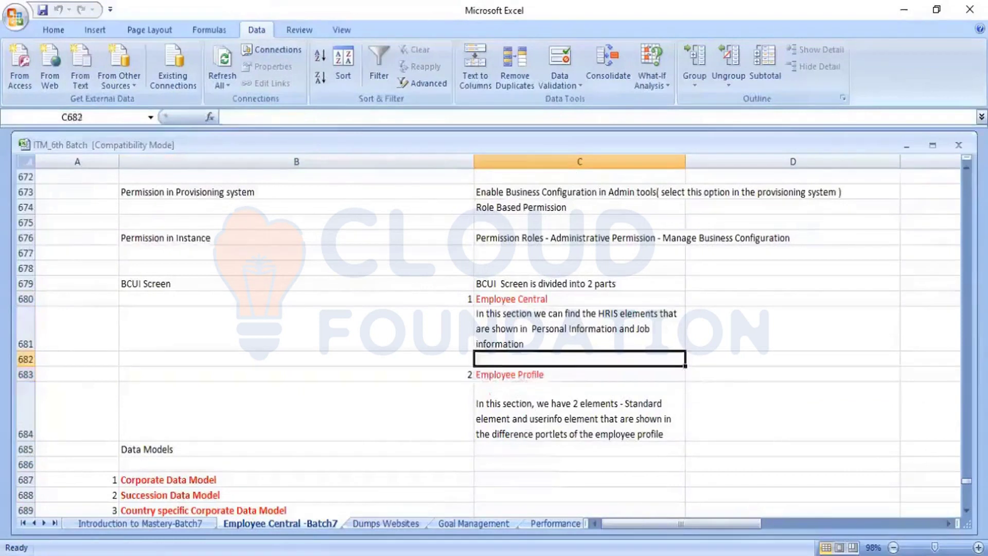
- Review the Employee Central and Employee Profile entries in C679 to C683, including the note on HRIS elements
{"action": "left_click", "coordinate": [579, 299]}
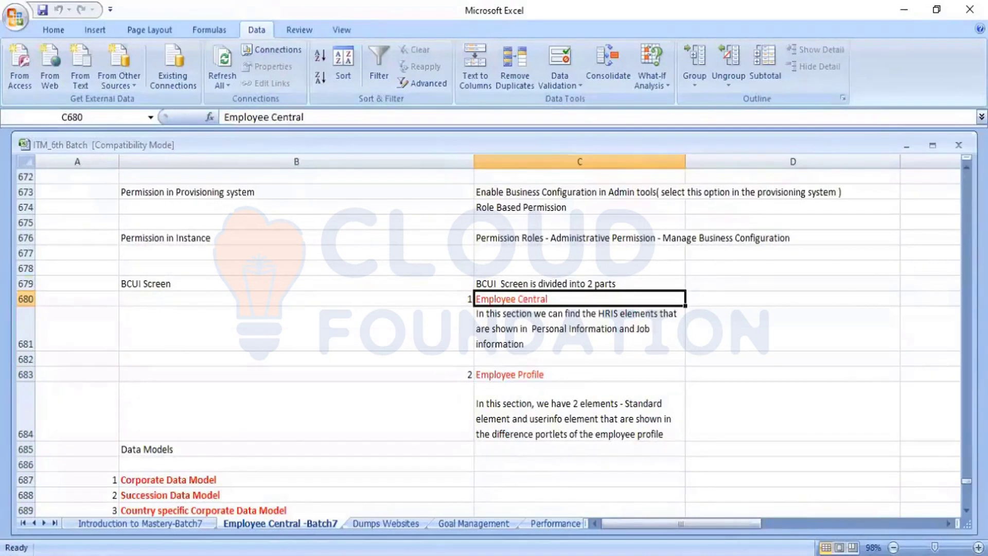
{"action": "left_click", "coordinate": [579, 284]}
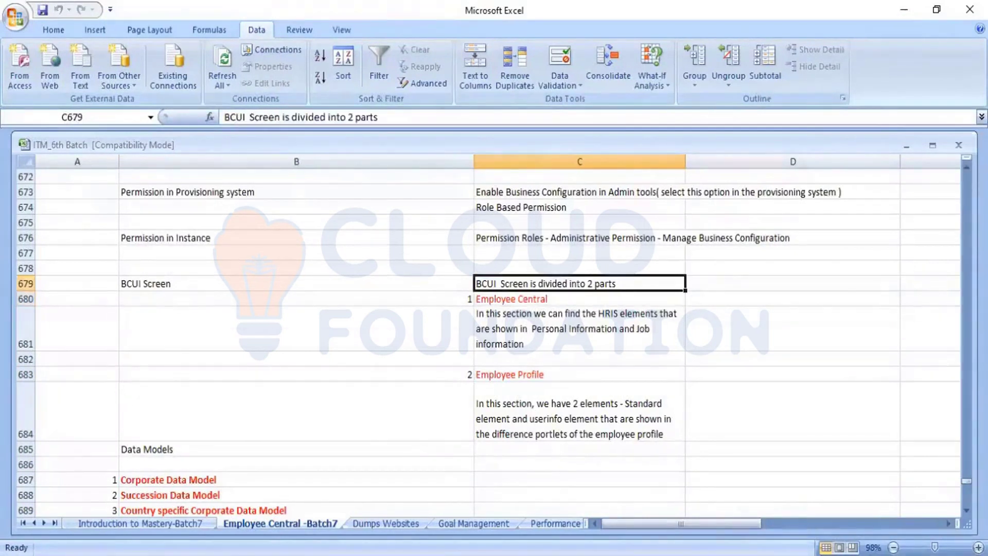
{"action": "left_click", "coordinate": [580, 299]}
{"action": "left_click", "coordinate": [579, 329]}
{"action": "left_click", "coordinate": [579, 374]}
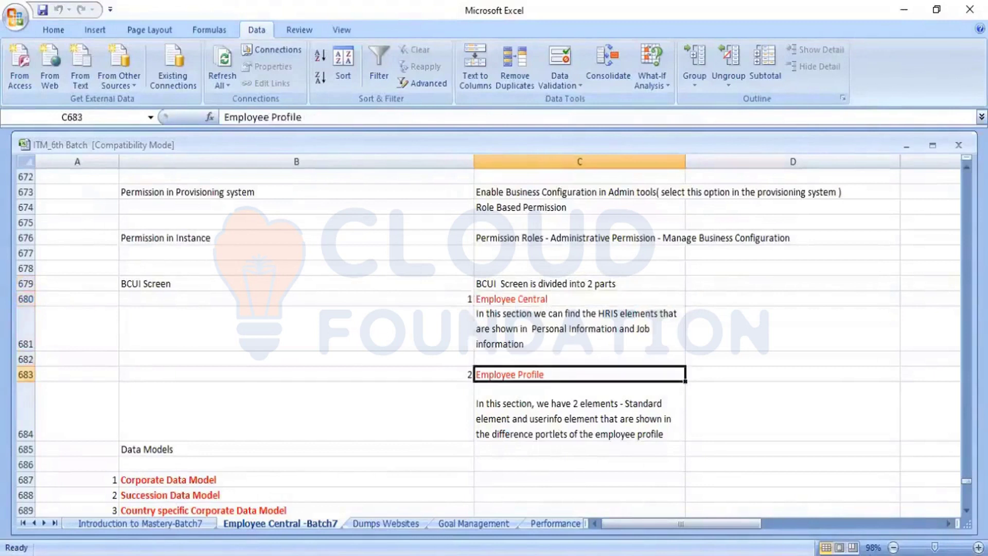
{"action": "key", "text": "Up"}
{"action": "key", "text": "Up"}
{"action": "key", "text": "Up"}
{"action": "key", "text": "Up"}
{"action": "key", "text": "Down"}
{"action": "key", "text": "Down"}
{"action": "key", "text": "Down"}
{"action": "key", "text": "Down"}
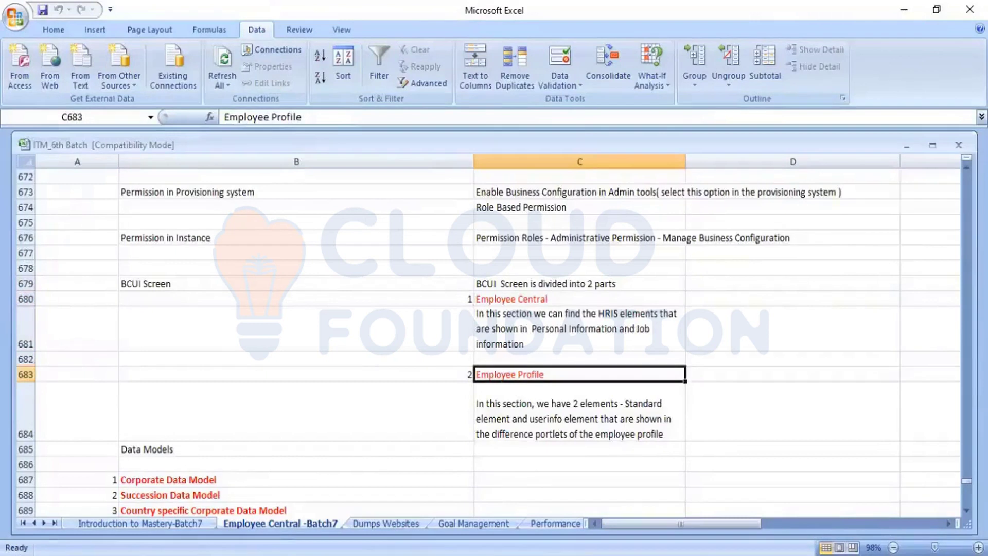
{"action": "key", "text": "Up"}
{"action": "key", "text": "Up"}
{"action": "key", "text": "Up"}
{"action": "key", "text": "Up"}
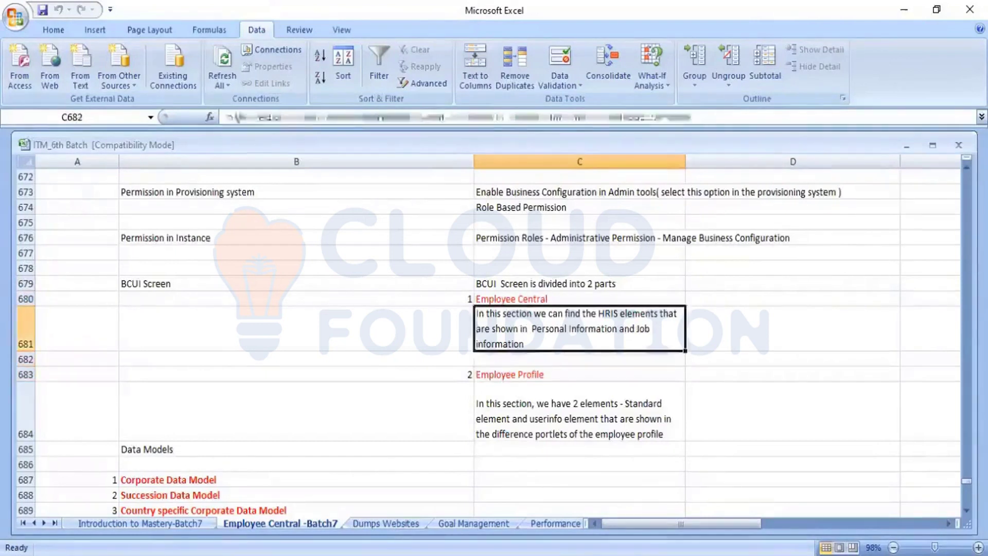
{"action": "key", "text": "Down"}
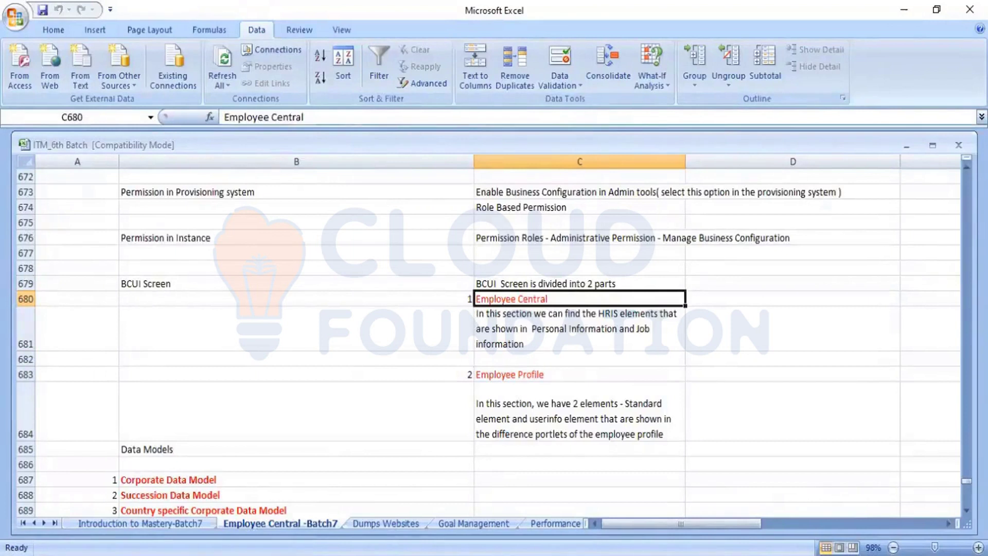
- Switch to the SuccessFactors People Profile page and close the Personal Information editor without saving
{"action": "key", "text": "alt+Tab"}
{"action": "left_click", "coordinate": [118, 12]}
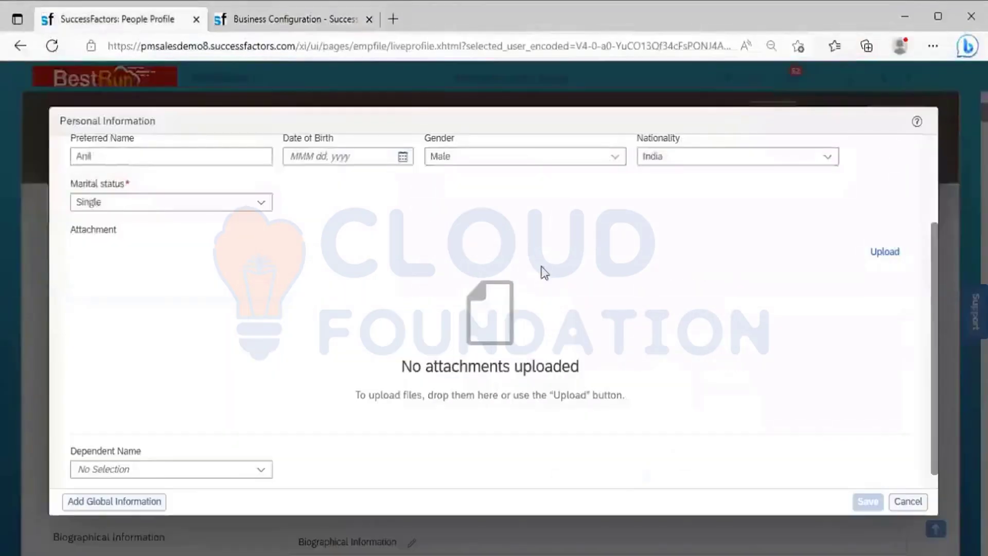
{"action": "left_click", "coordinate": [908, 501]}
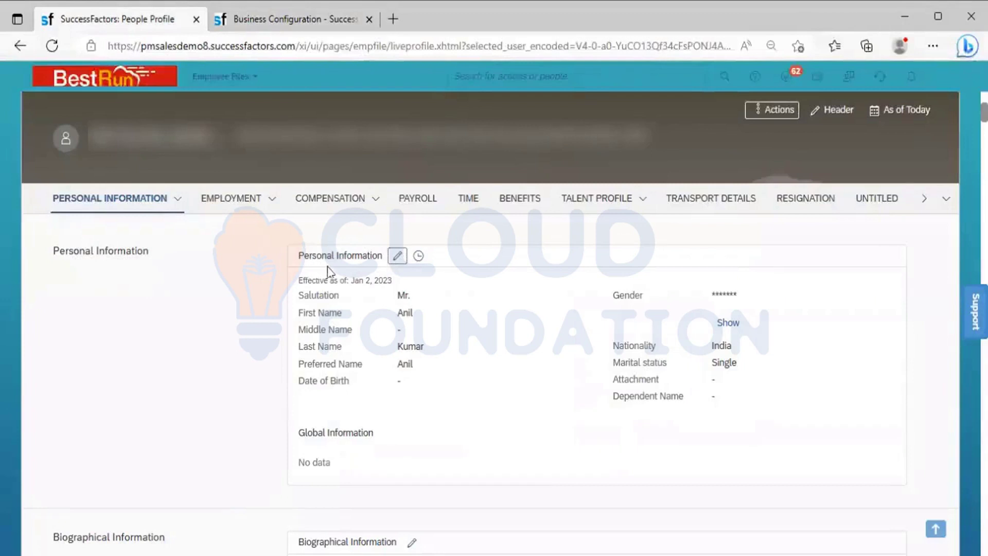
- Look at the employee's Biographical Information section and the Job Information section under Employment
{"action": "left_click", "coordinate": [174, 201]}
{"action": "left_click", "coordinate": [121, 246]}
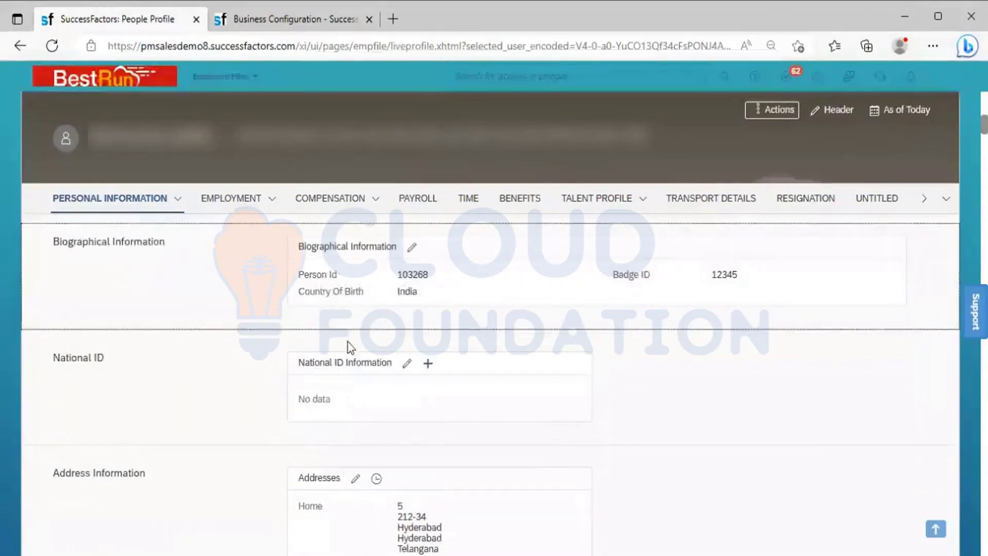
{"action": "left_click", "coordinate": [269, 200]}
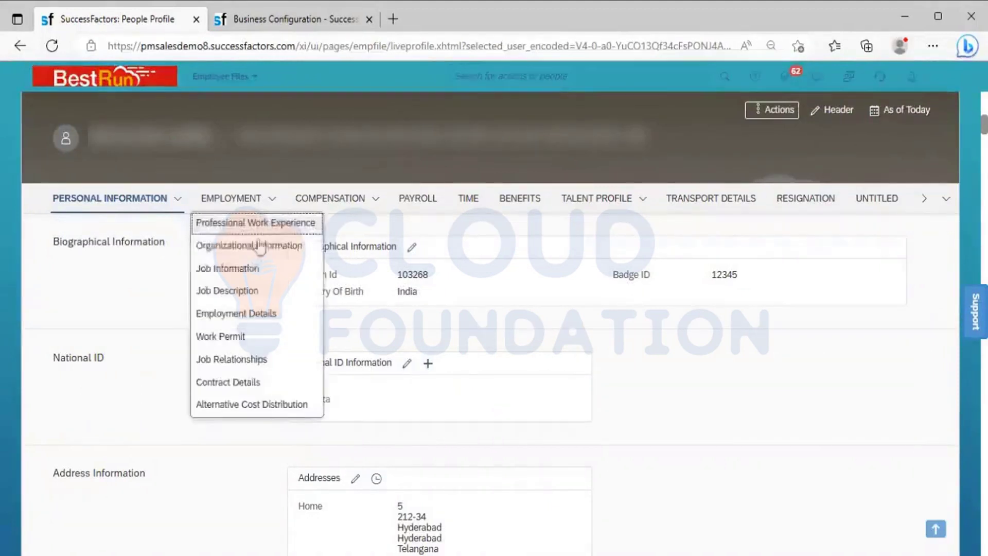
{"action": "left_click", "coordinate": [251, 271]}
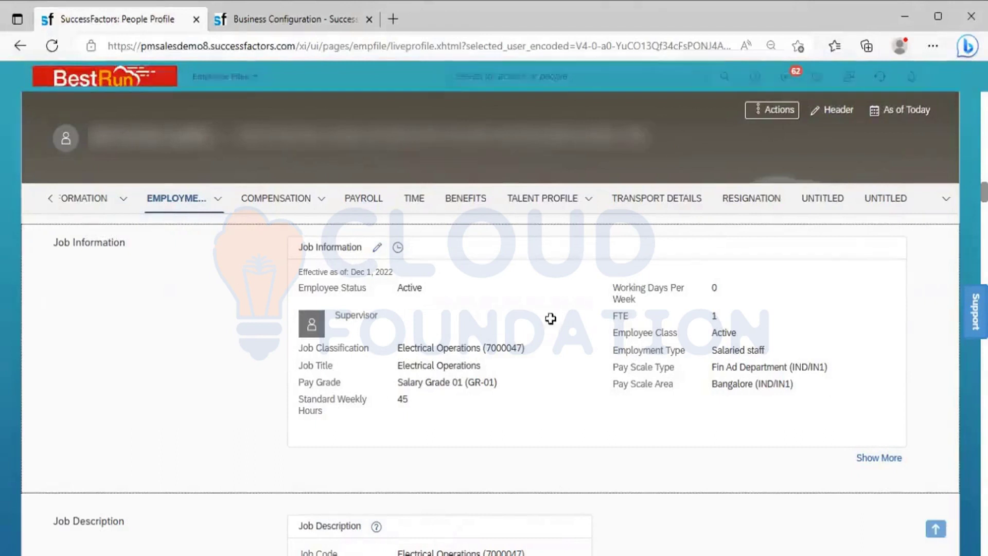
- Switch back to Excel and go from the BCUI Screen entry in B679 to the Employee Profile heading in C683
{"action": "key", "text": "alt+Tab"}
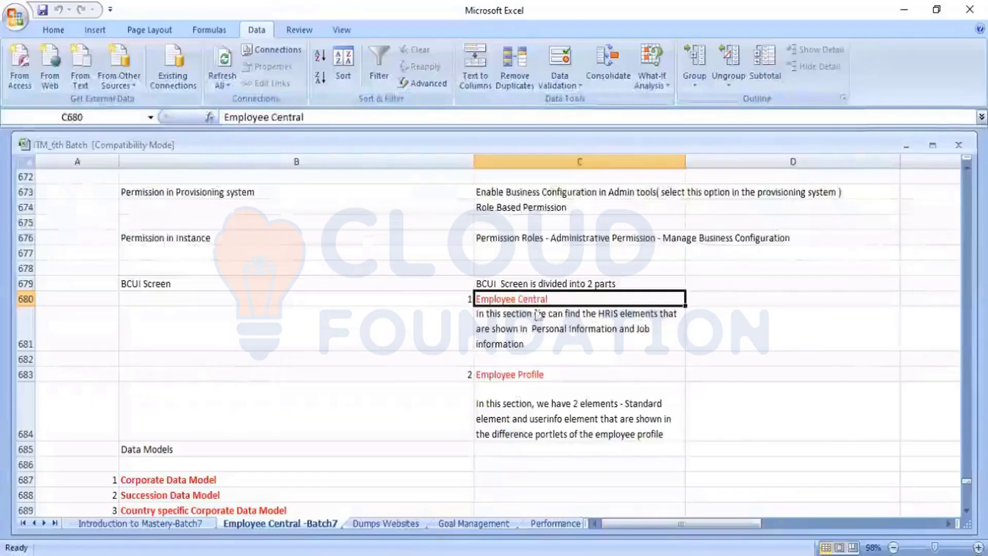
{"action": "left_click", "coordinate": [180, 287]}
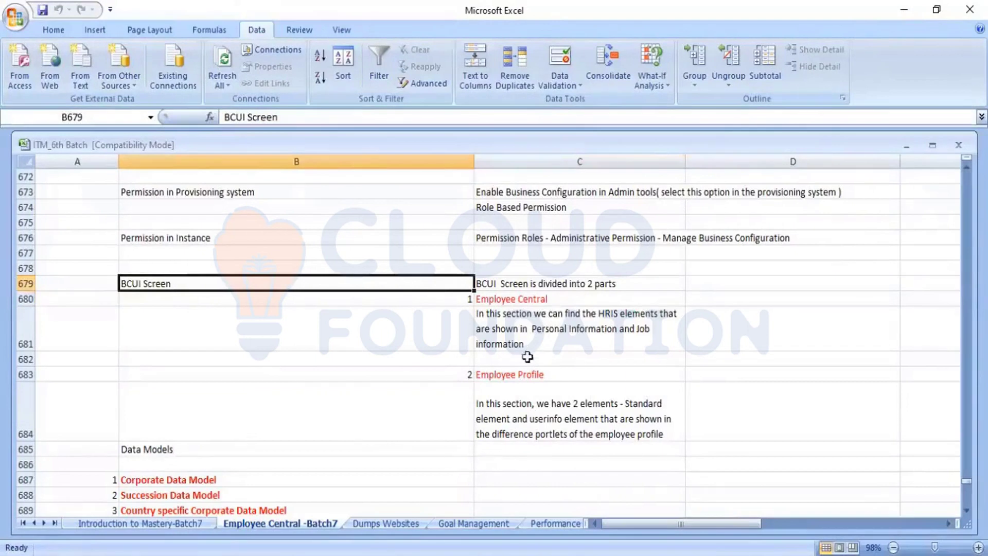
{"action": "left_click", "coordinate": [530, 373]}
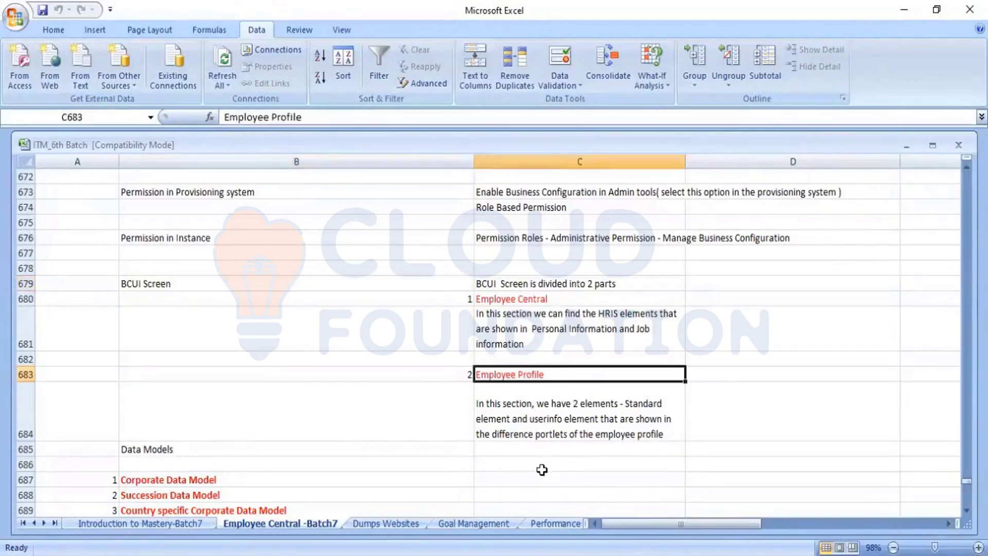